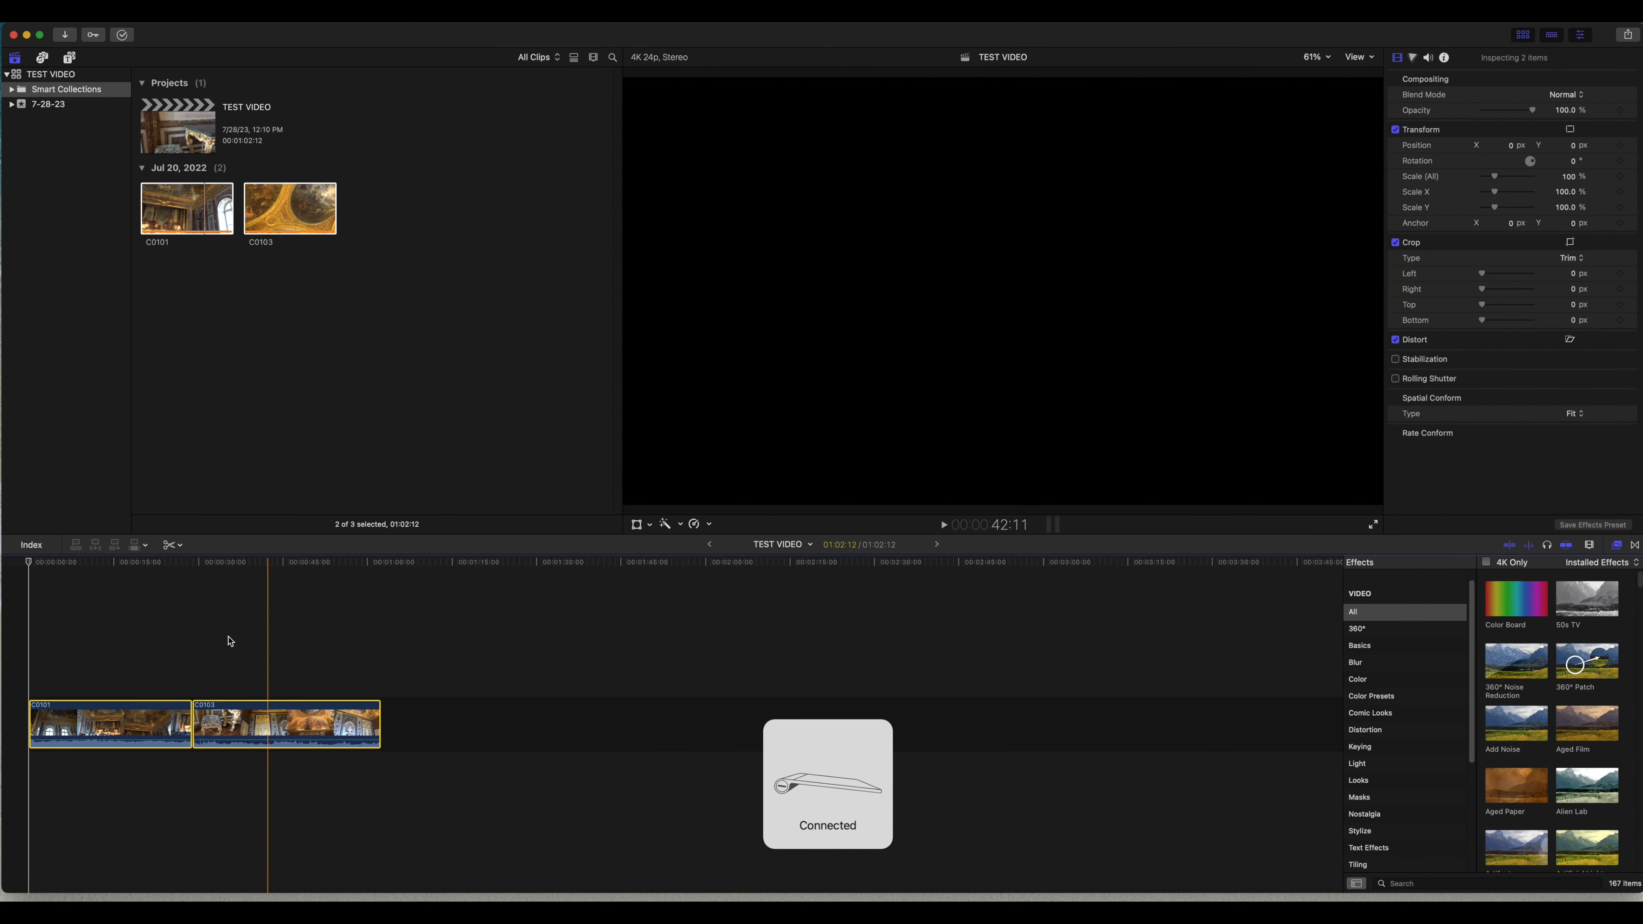
# Cut clip C0103 with the Blade tool at 39:22, where the gilded doorway comes into view
pyautogui.moveTo(30, 565); pyautogui.dragTo(254, 624)
pyautogui.press('b')
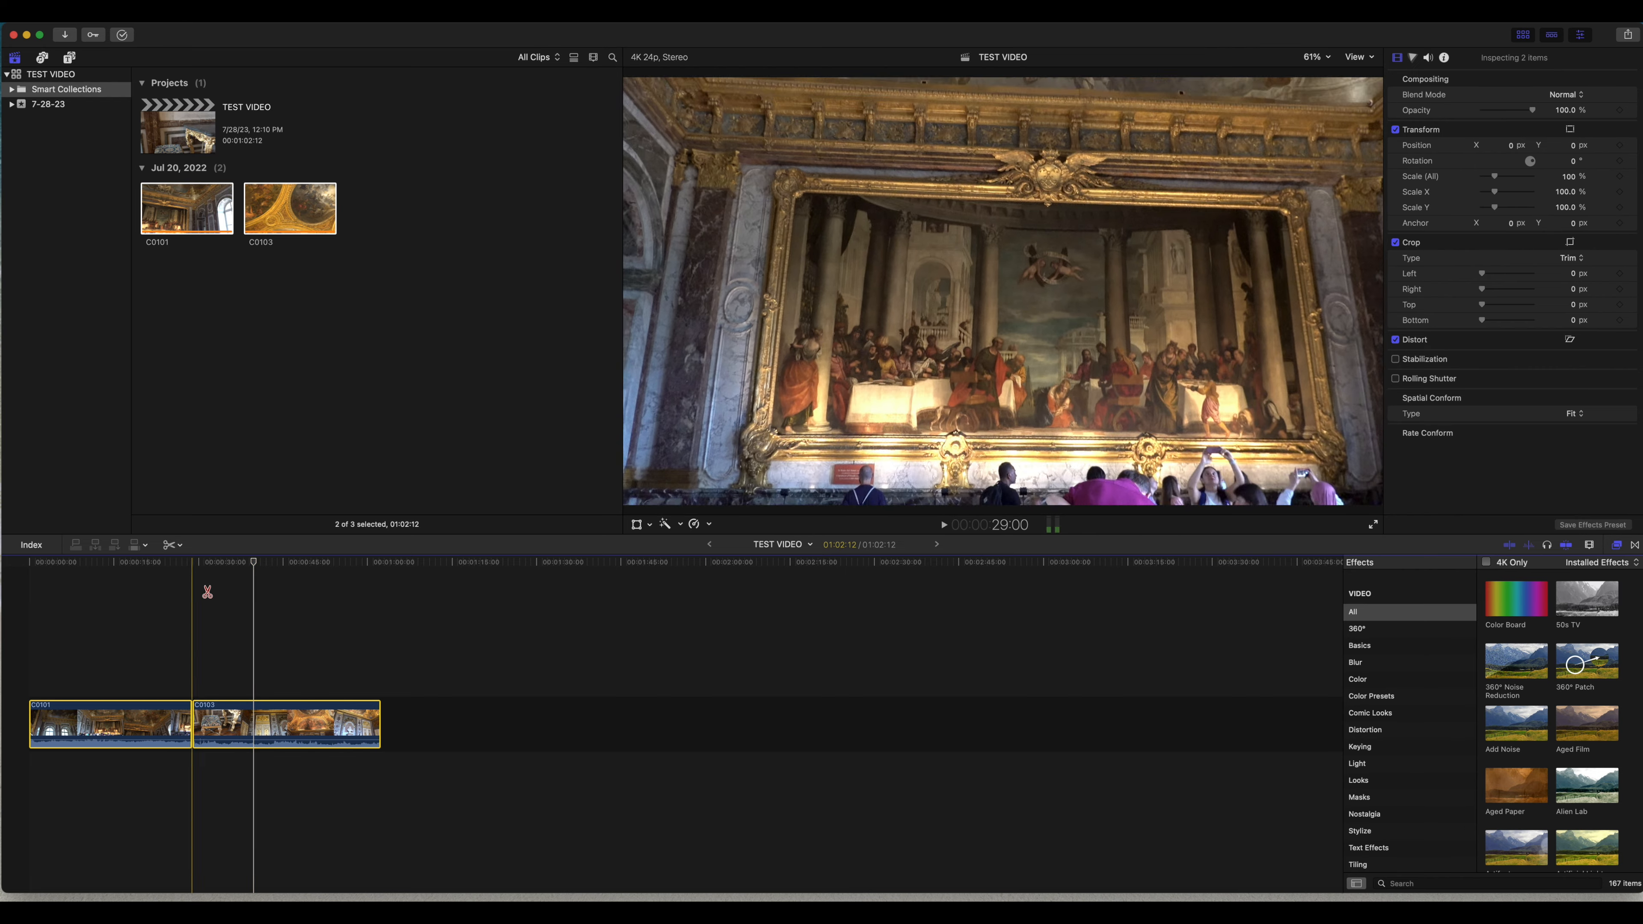
pyautogui.click(179, 546)
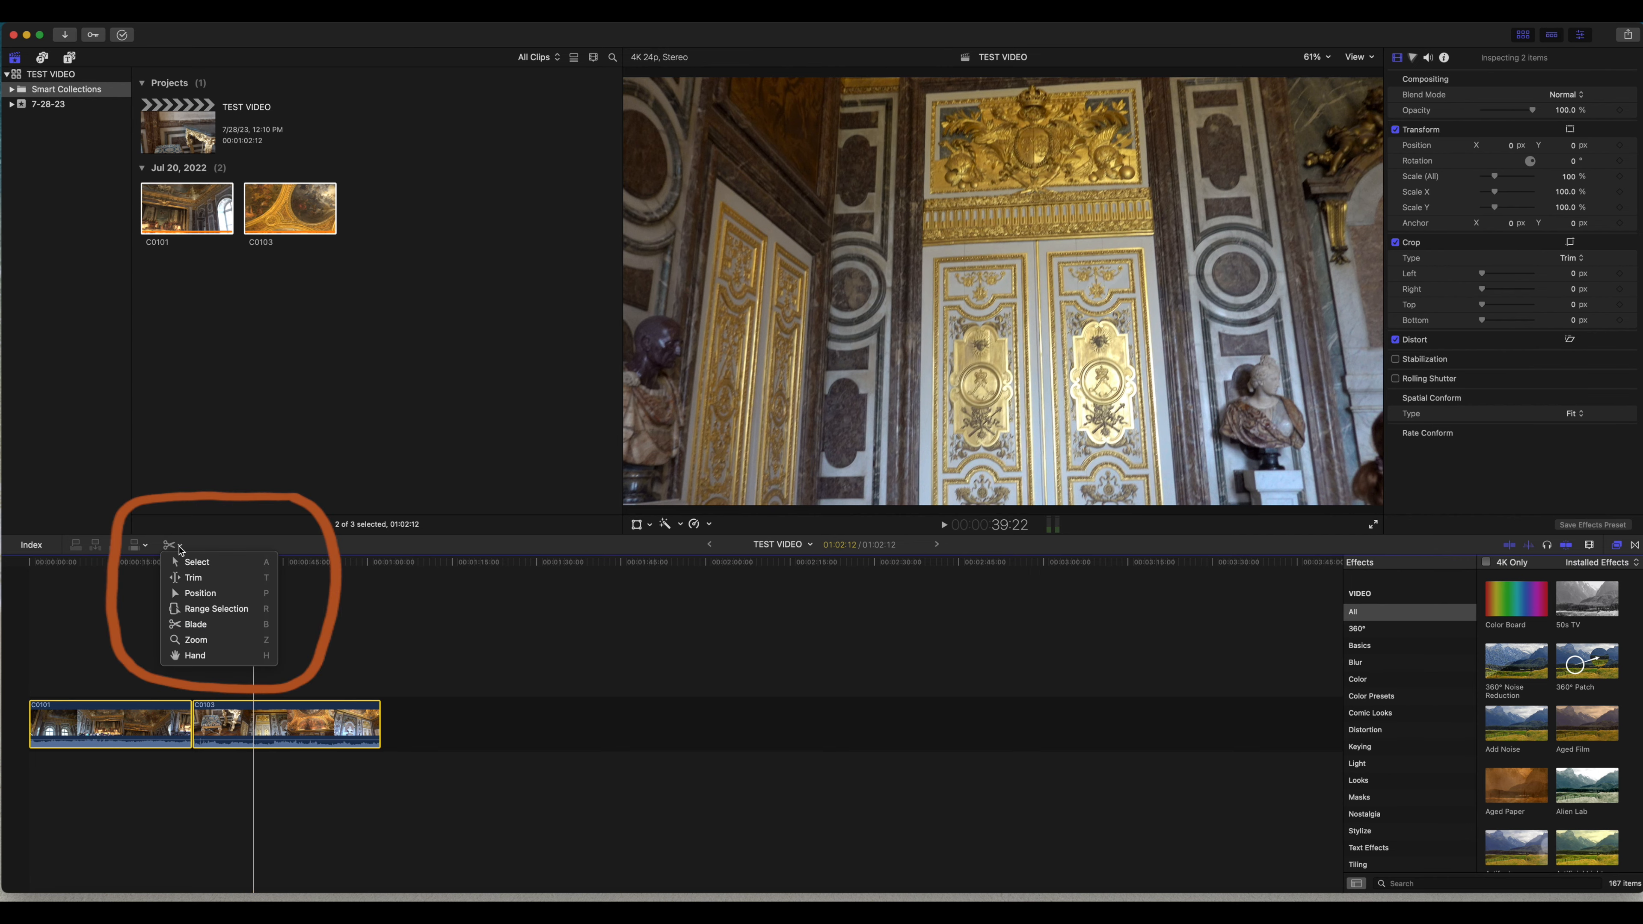
pyautogui.click(180, 548)
pyautogui.click(179, 548)
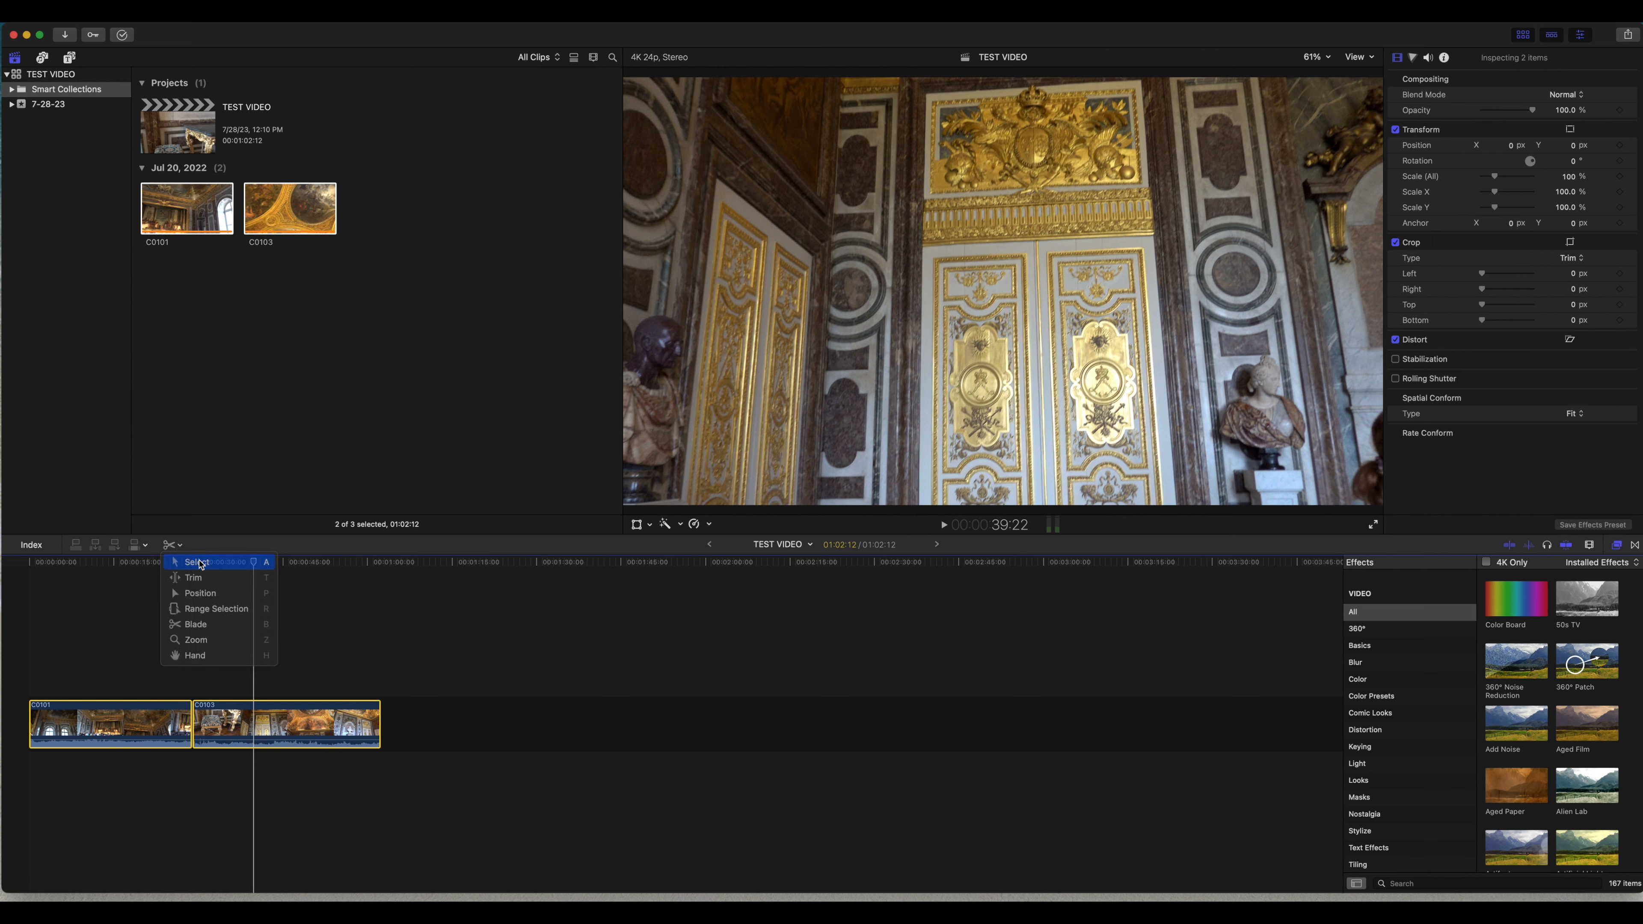
pyautogui.click(201, 563)
pyautogui.click(181, 547)
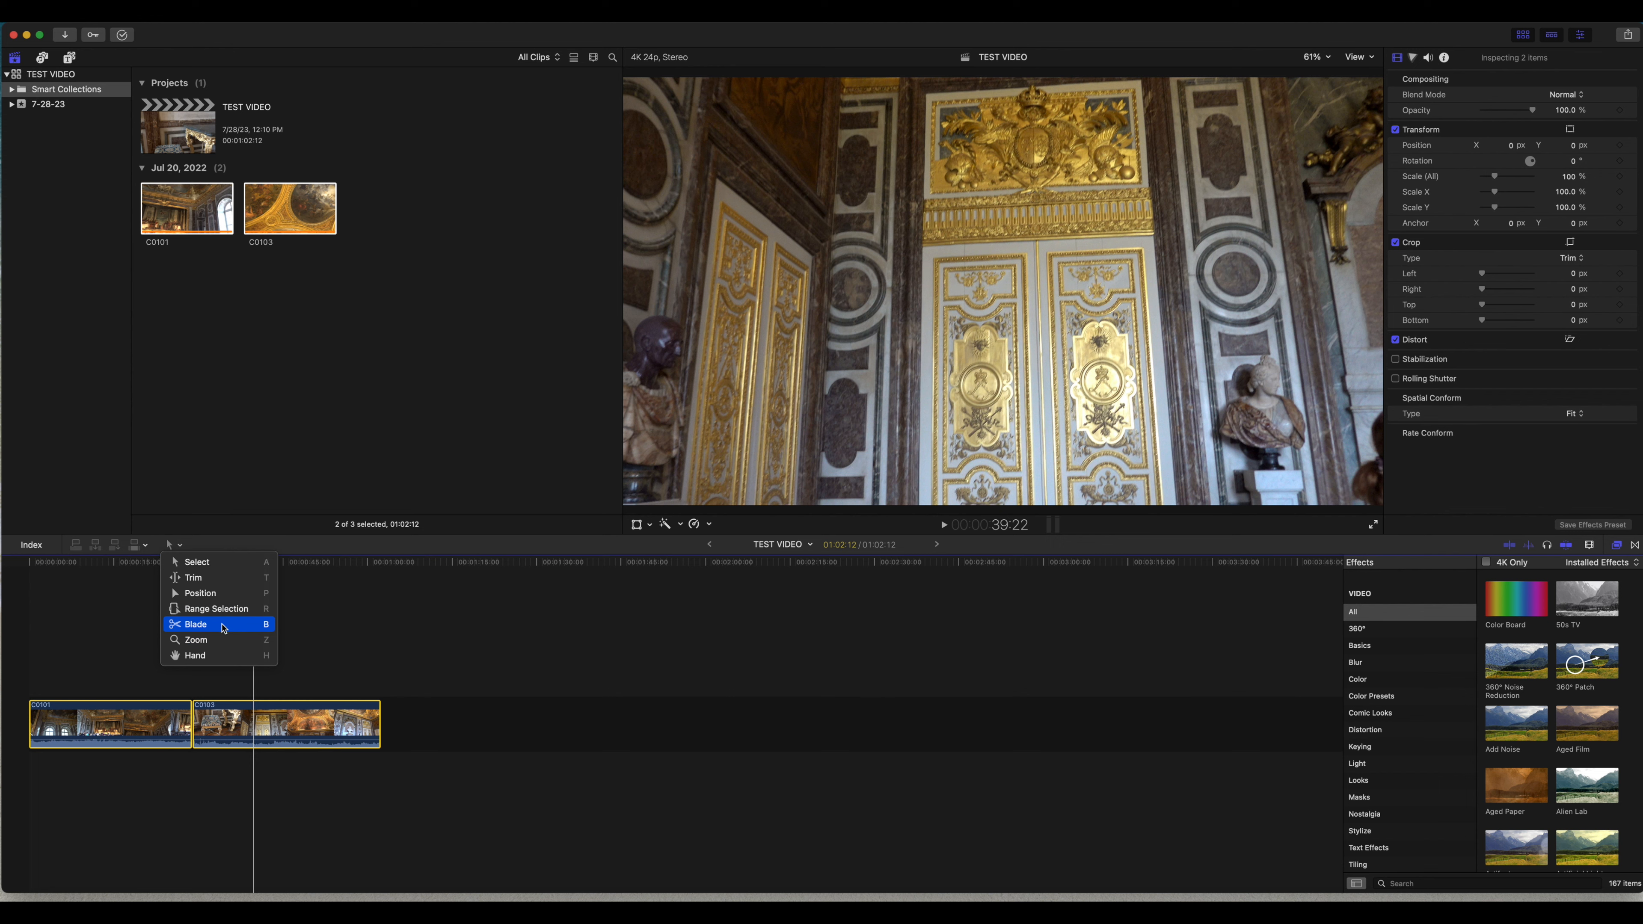
pyautogui.click(222, 629)
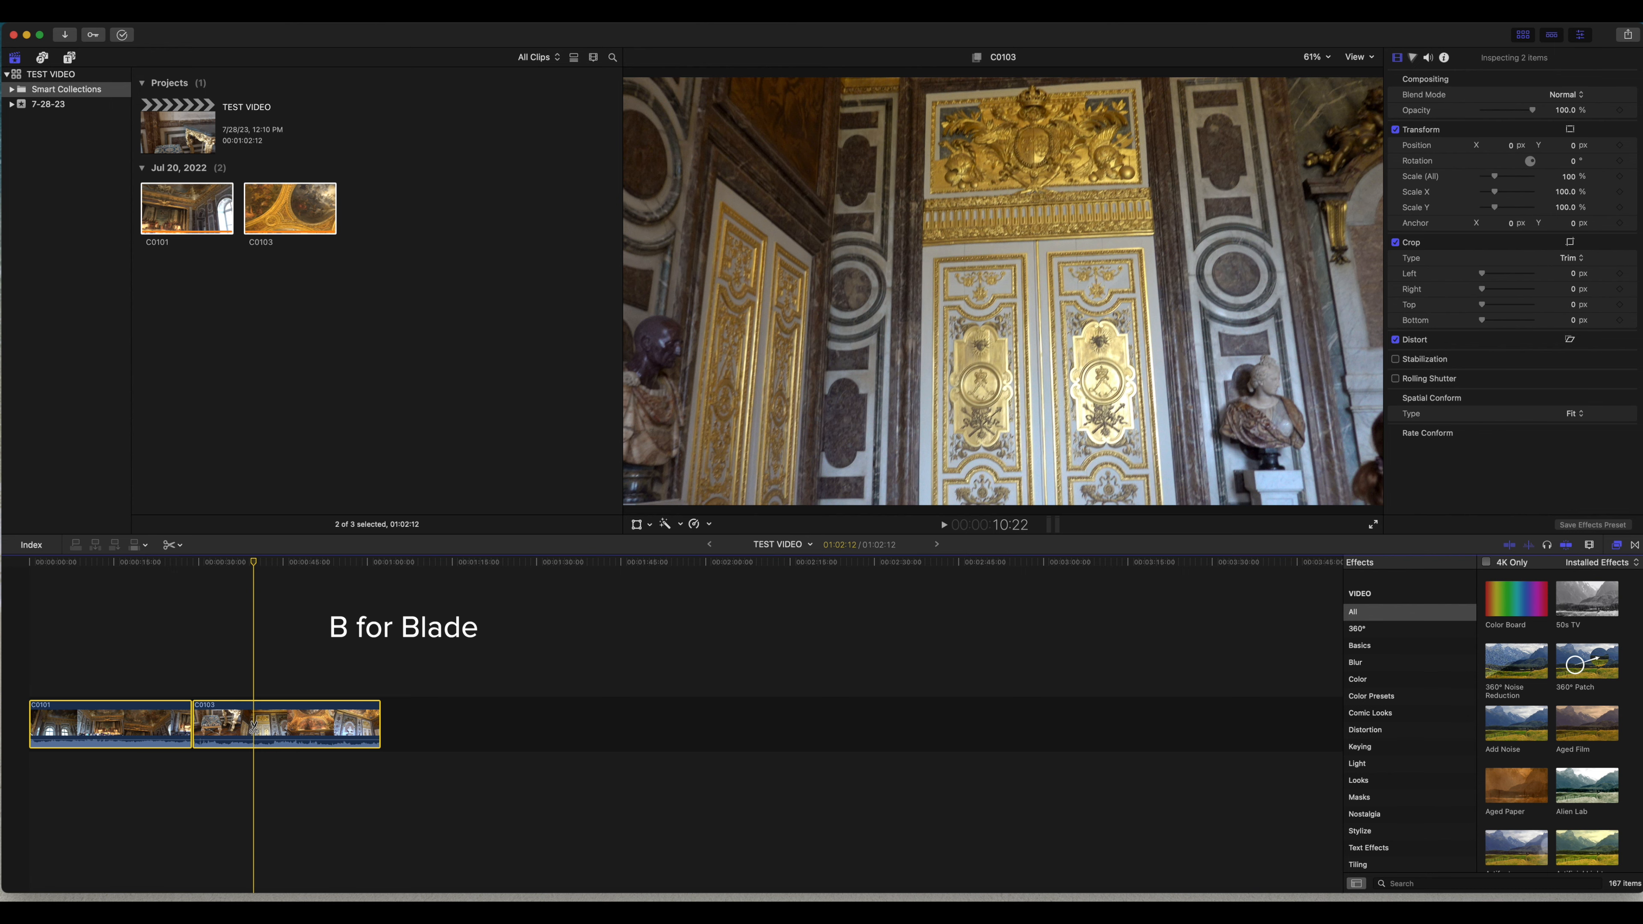
pyautogui.click(254, 728)
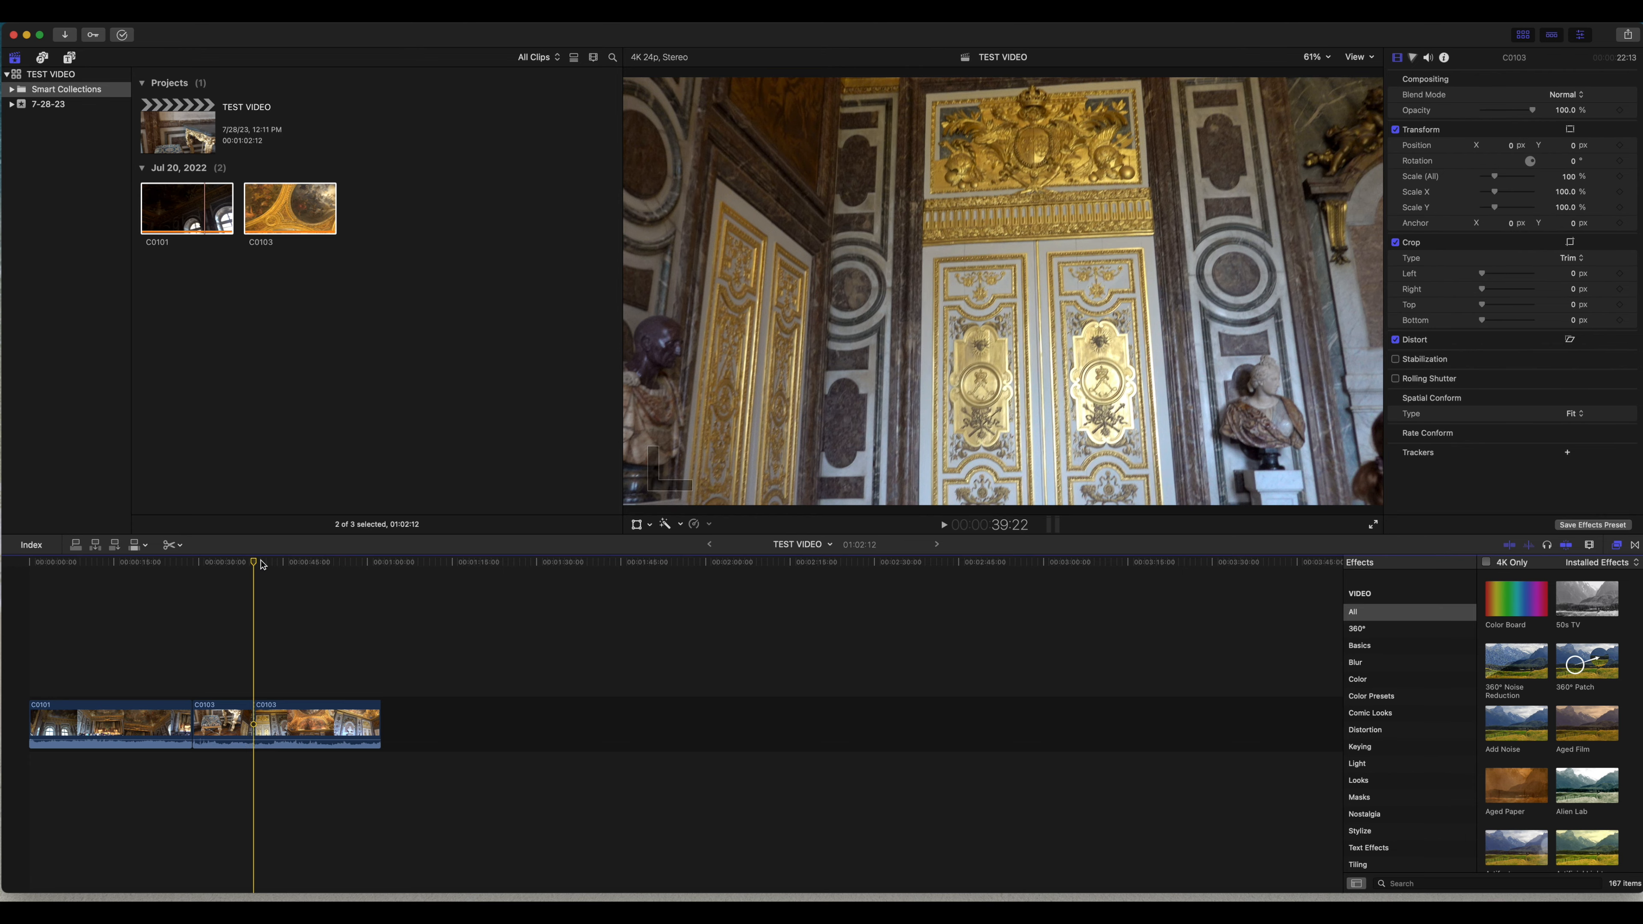
# Make a second Blade cut in clip C0103 at 42:00, the last point showing the panel over the doorway
pyautogui.press('space')
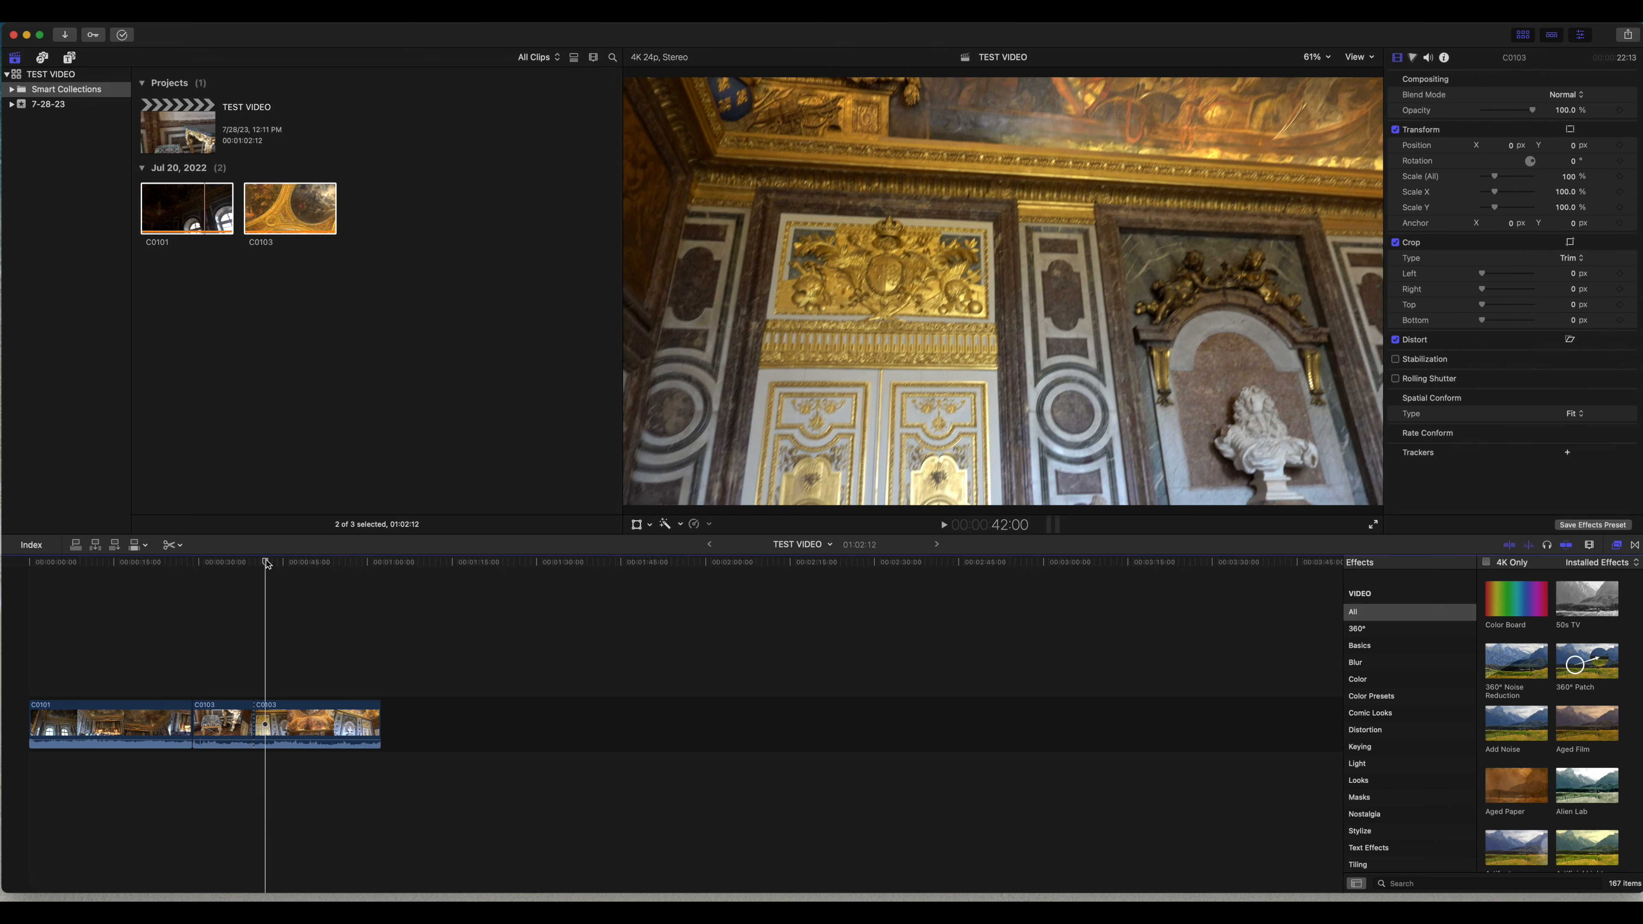
pyautogui.moveTo(265, 561); pyautogui.dragTo(267, 565)
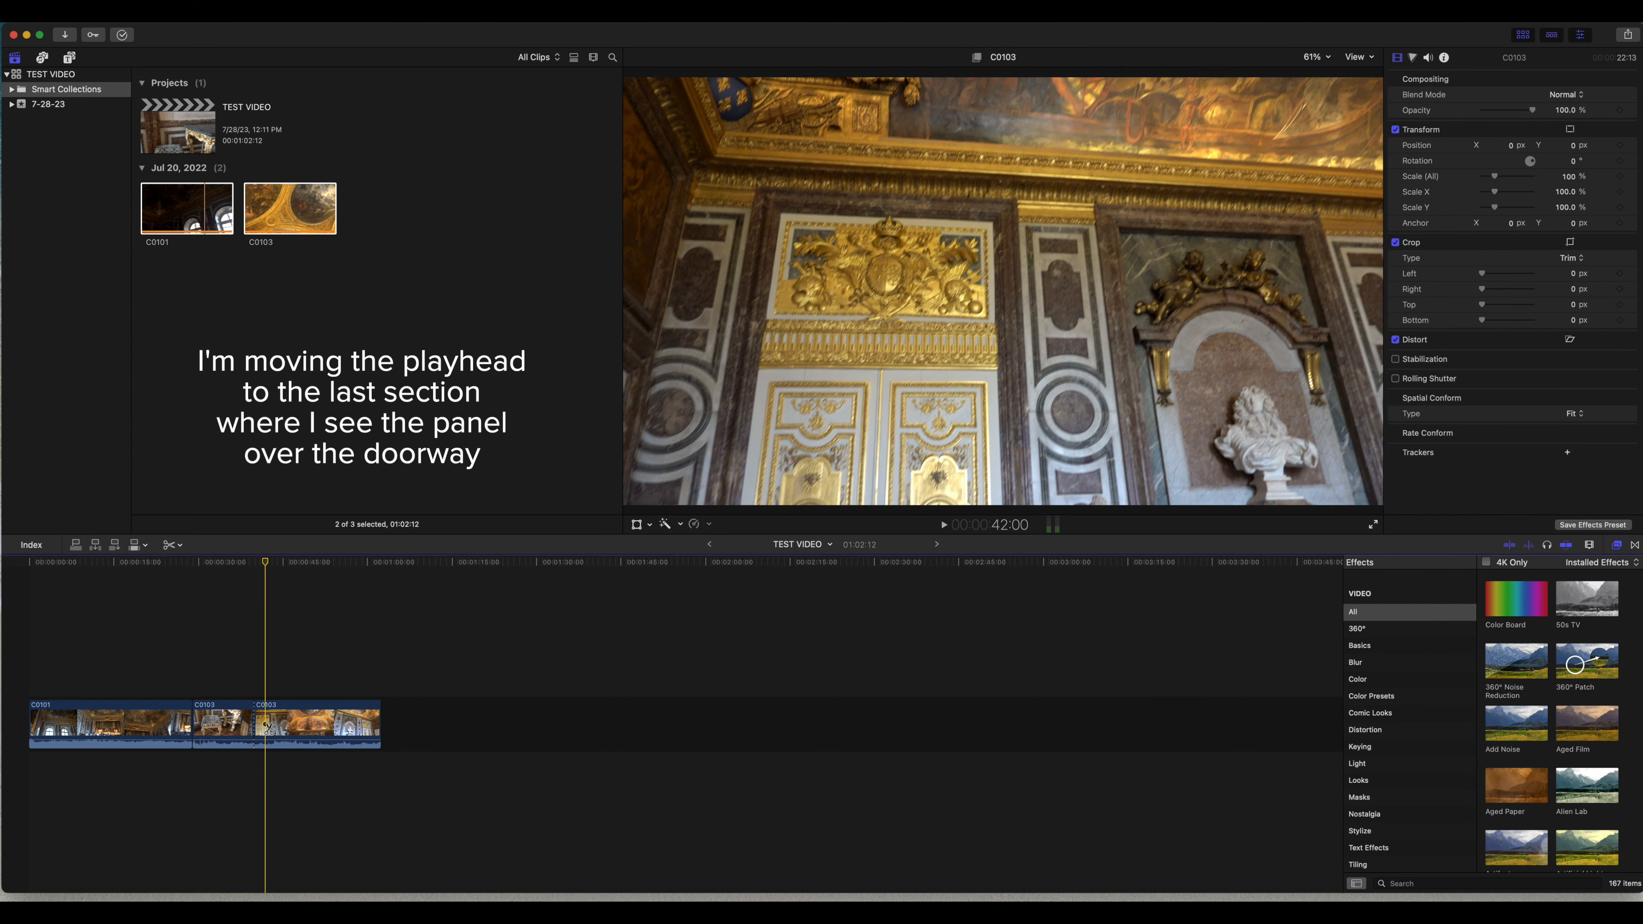
pyautogui.click(265, 726)
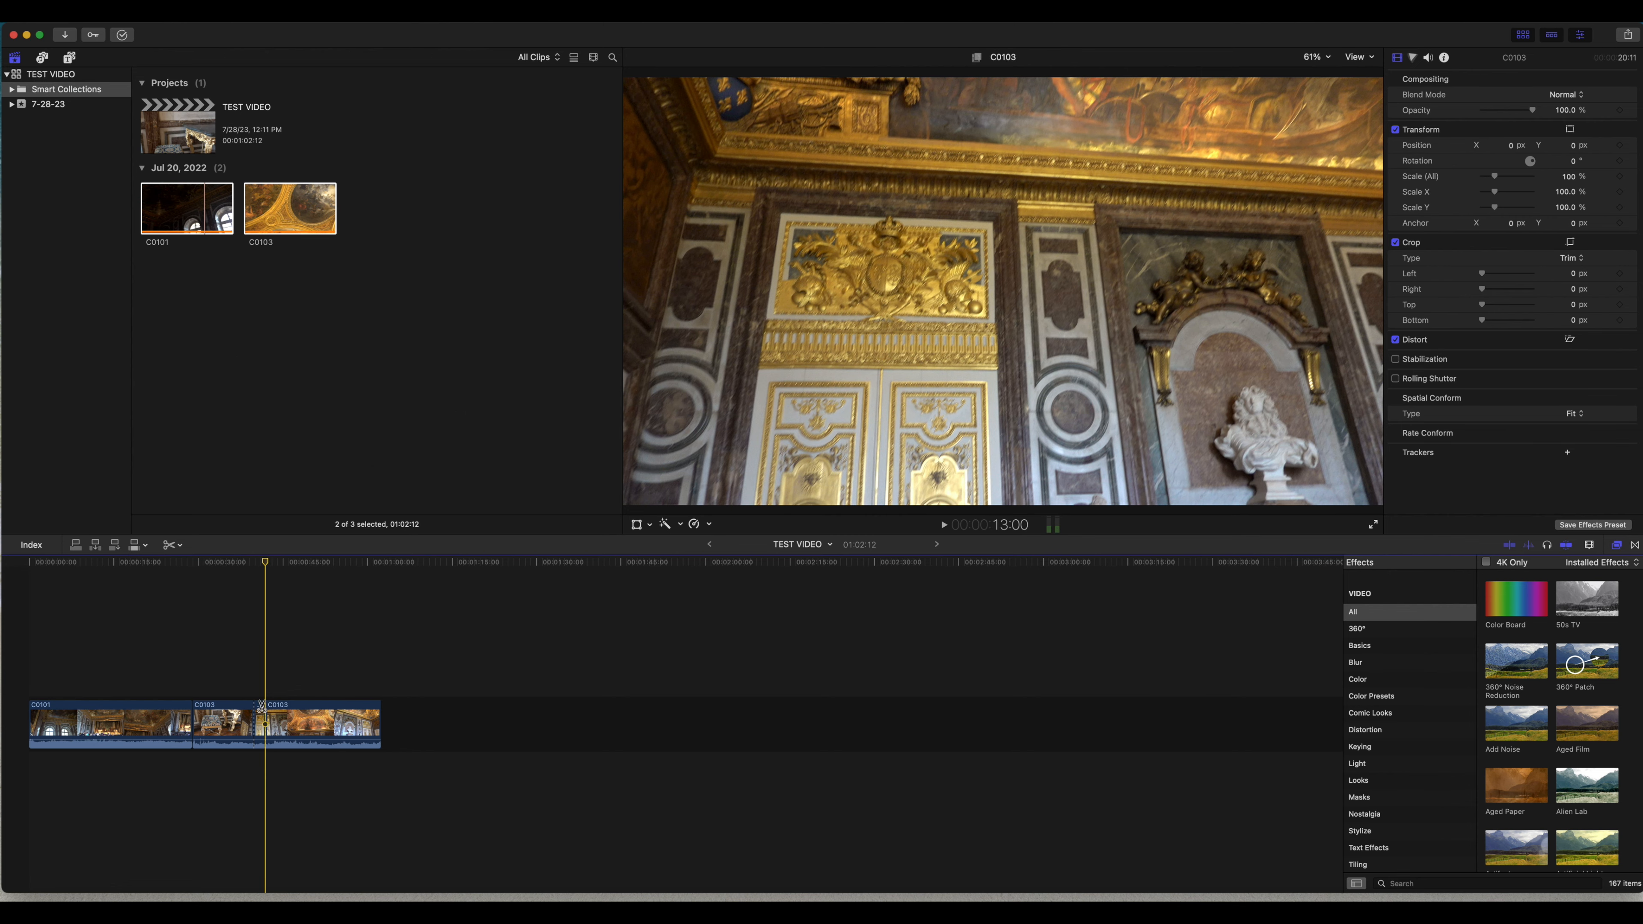
# Turn off snapping for the timeline
pyautogui.moveTo(263, 562); pyautogui.dragTo(264, 562)
pyautogui.moveTo(619, 135)
pyautogui.mouseDown()
pyautogui.moveTo(598, 137)
pyautogui.moveTo(625, 139)
pyautogui.mouseUp()
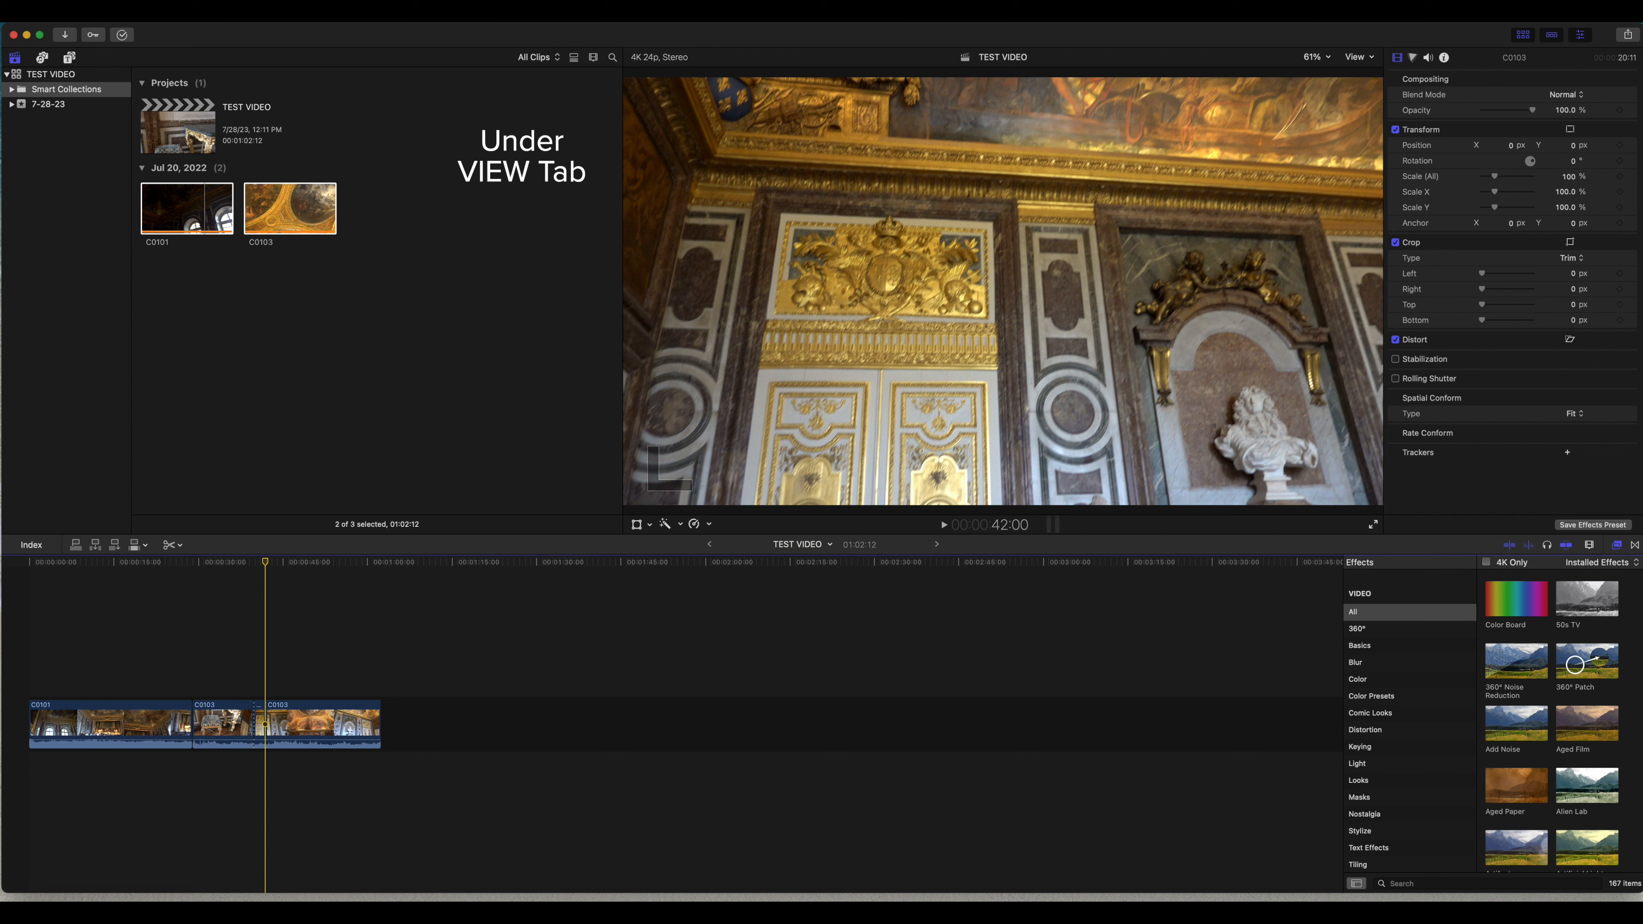
pyautogui.click(287, 13)
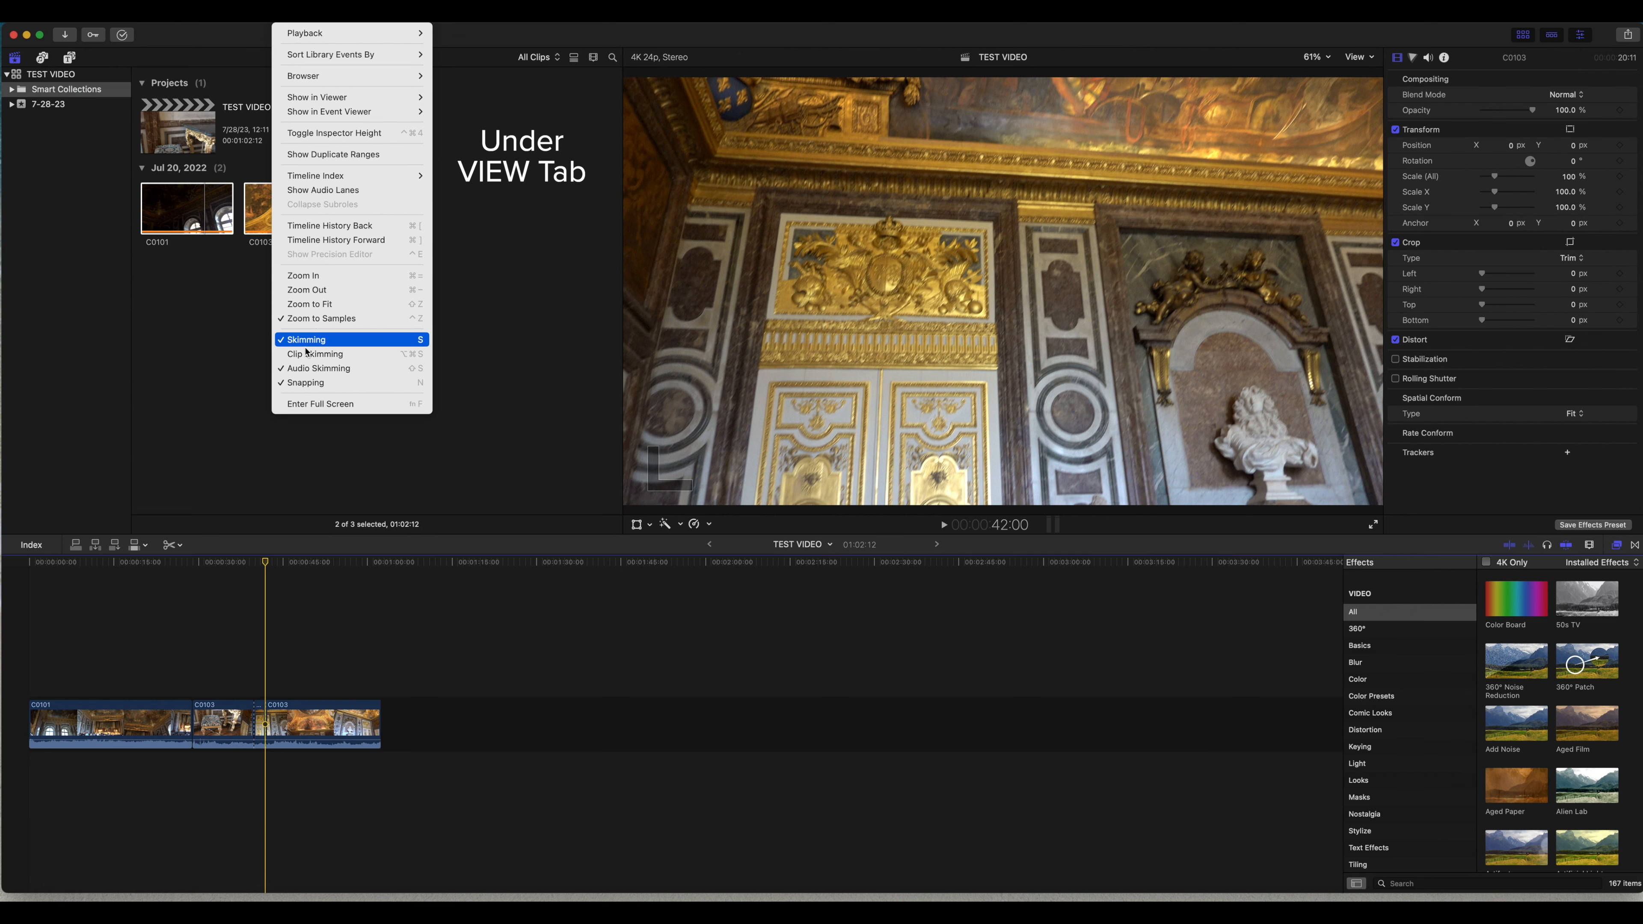
pyautogui.click(306, 383)
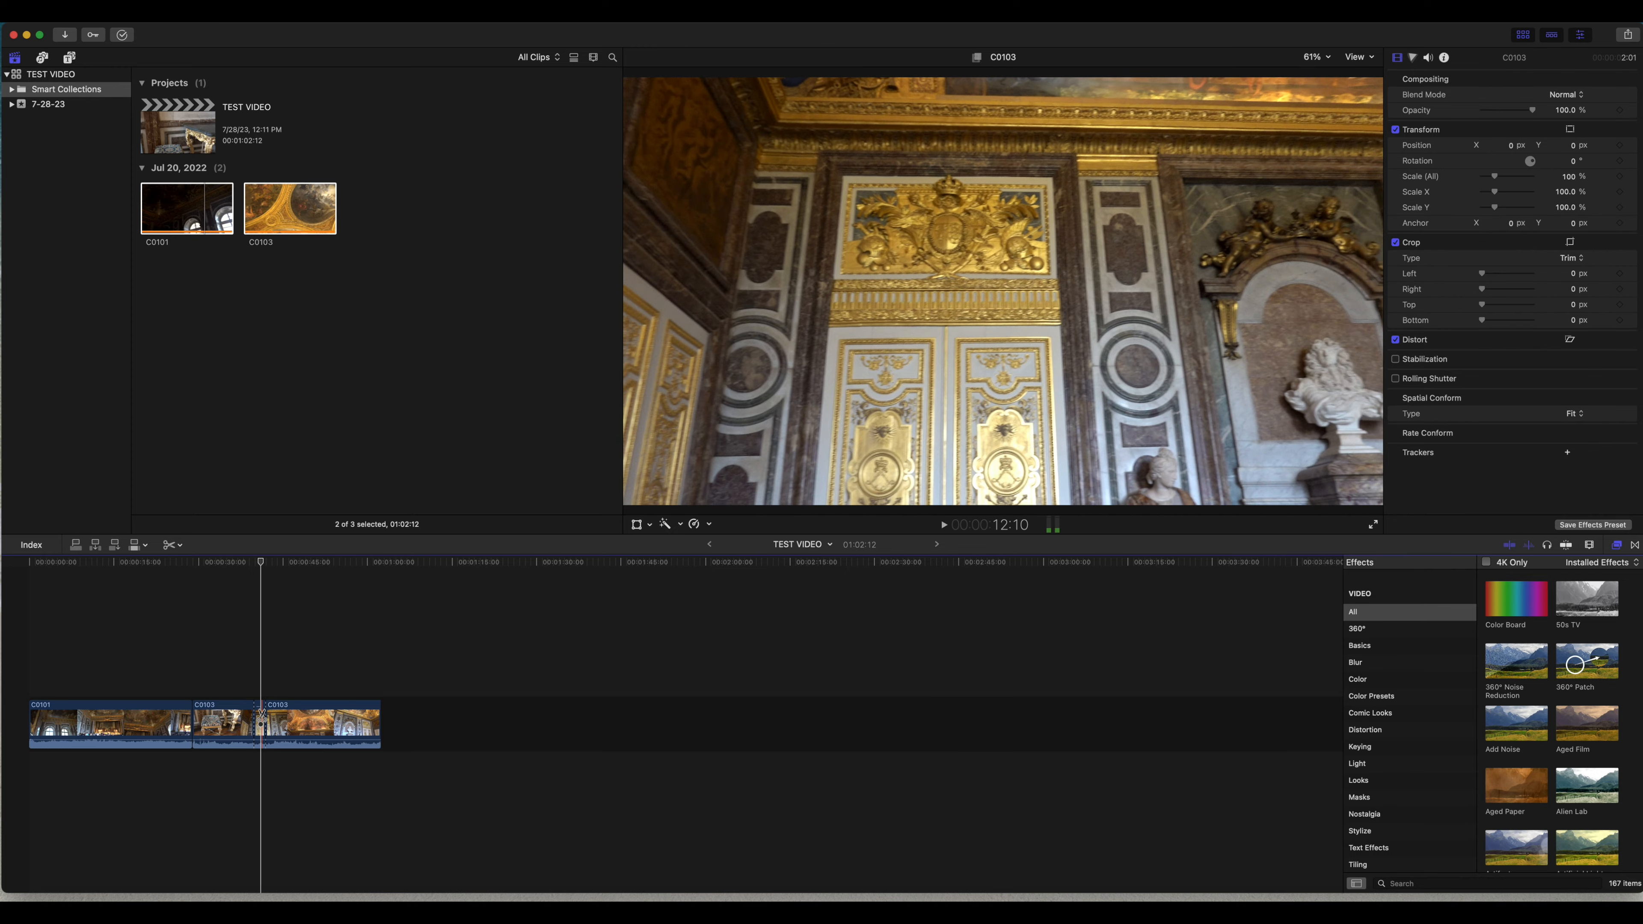
# Switch from Blade to the Select tool and select the short C0103 segment between the two cuts
pyautogui.click(182, 549)
pyautogui.click(196, 565)
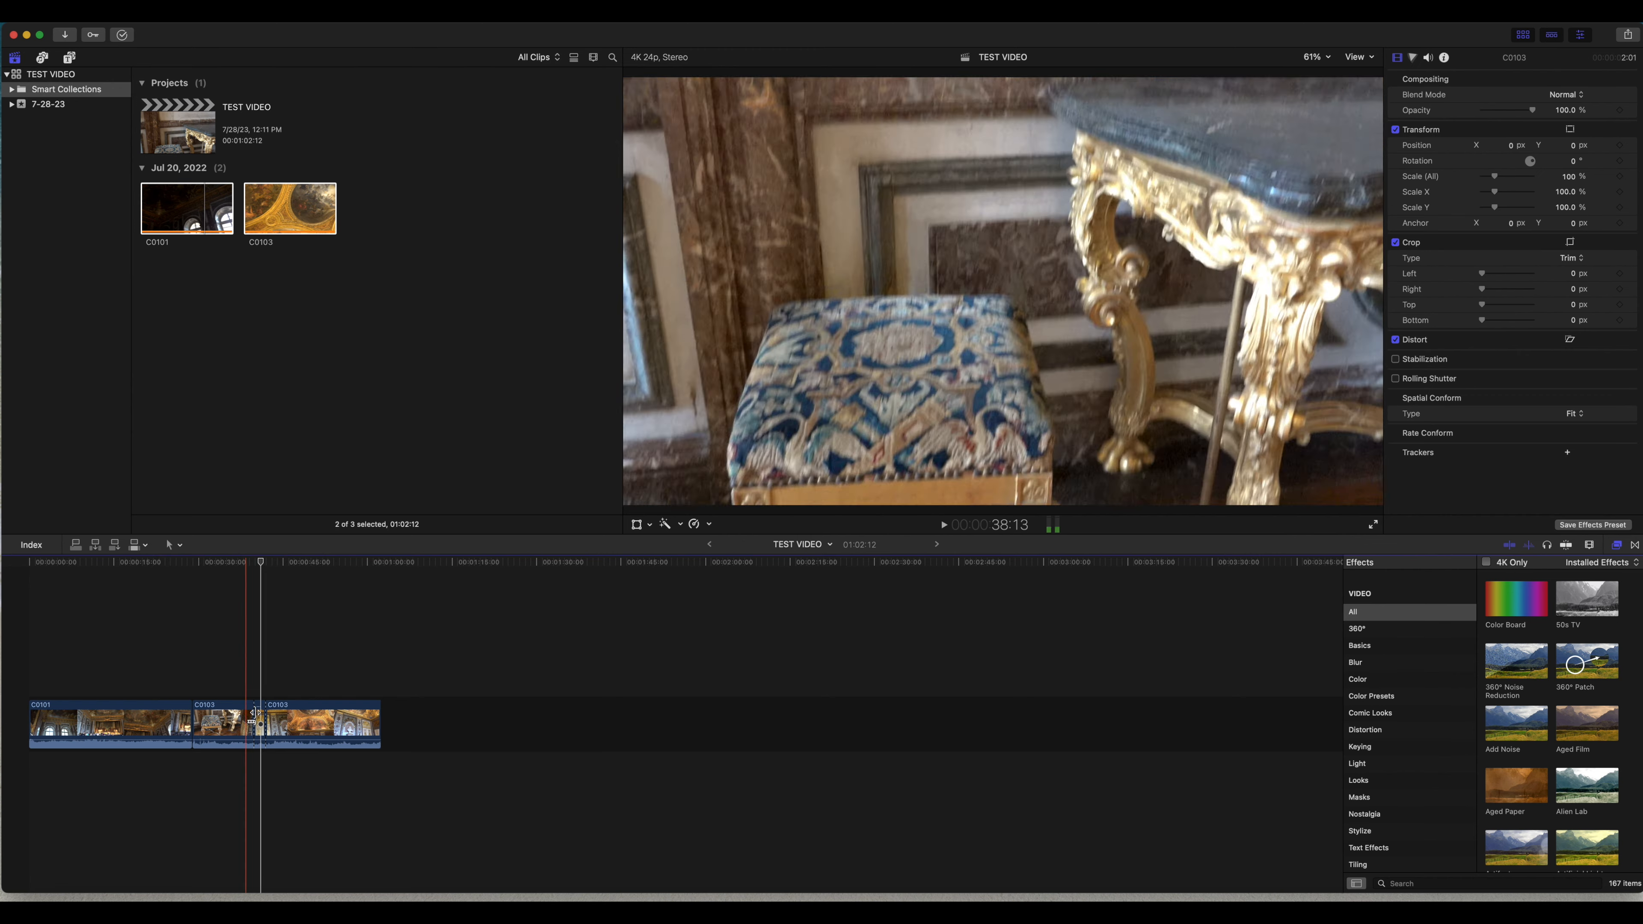
pyautogui.press('b')
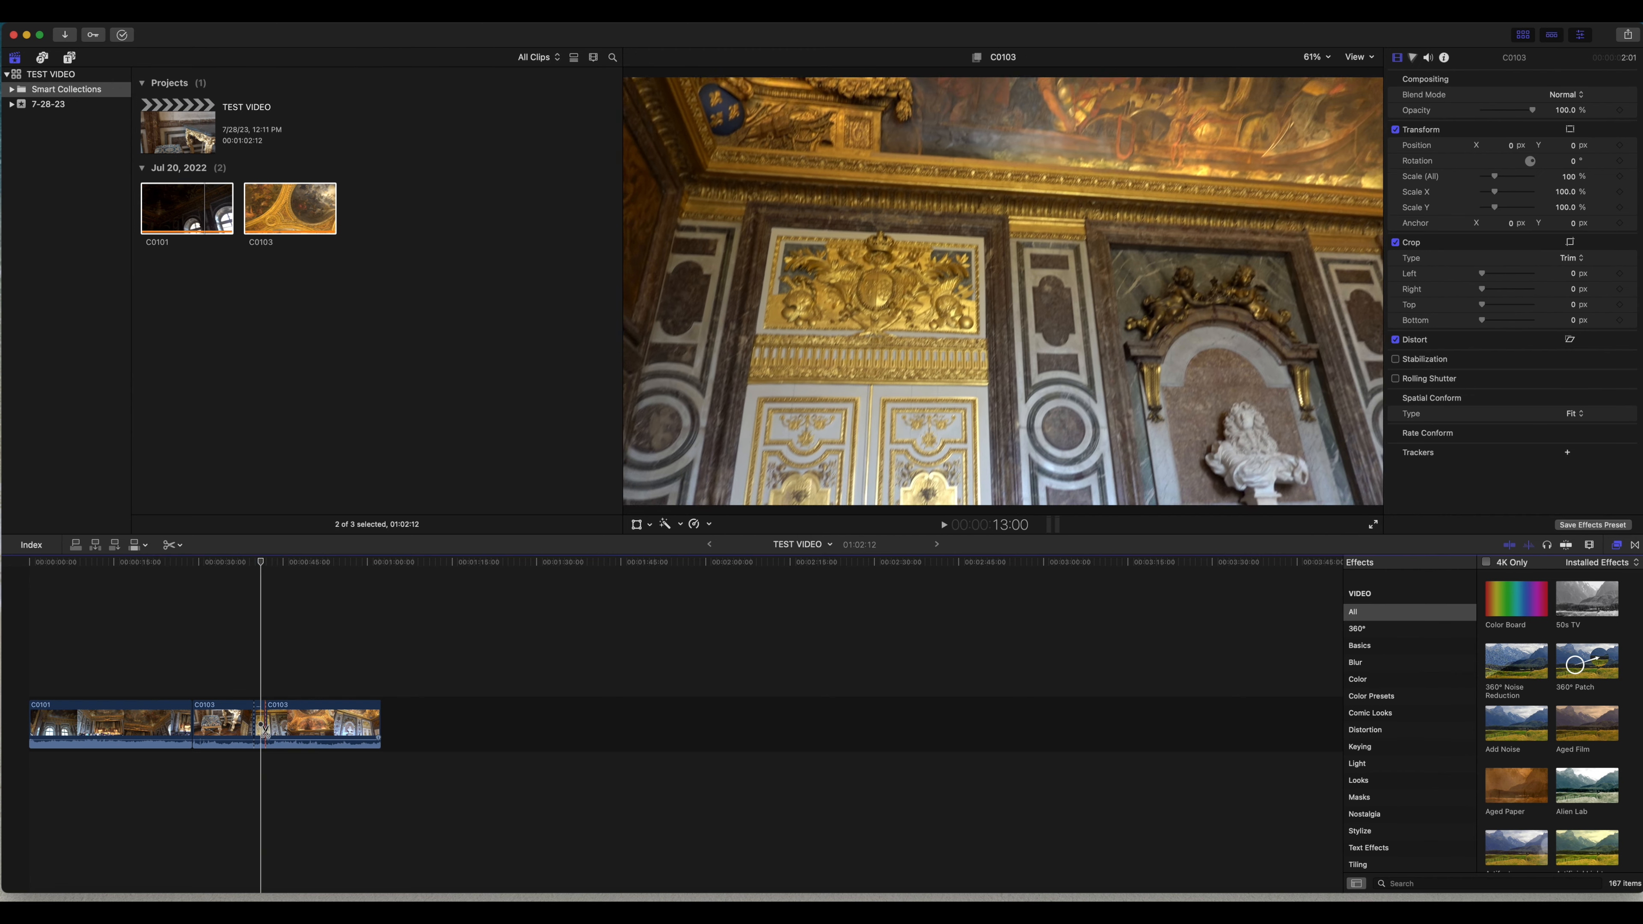
pyautogui.press('a')
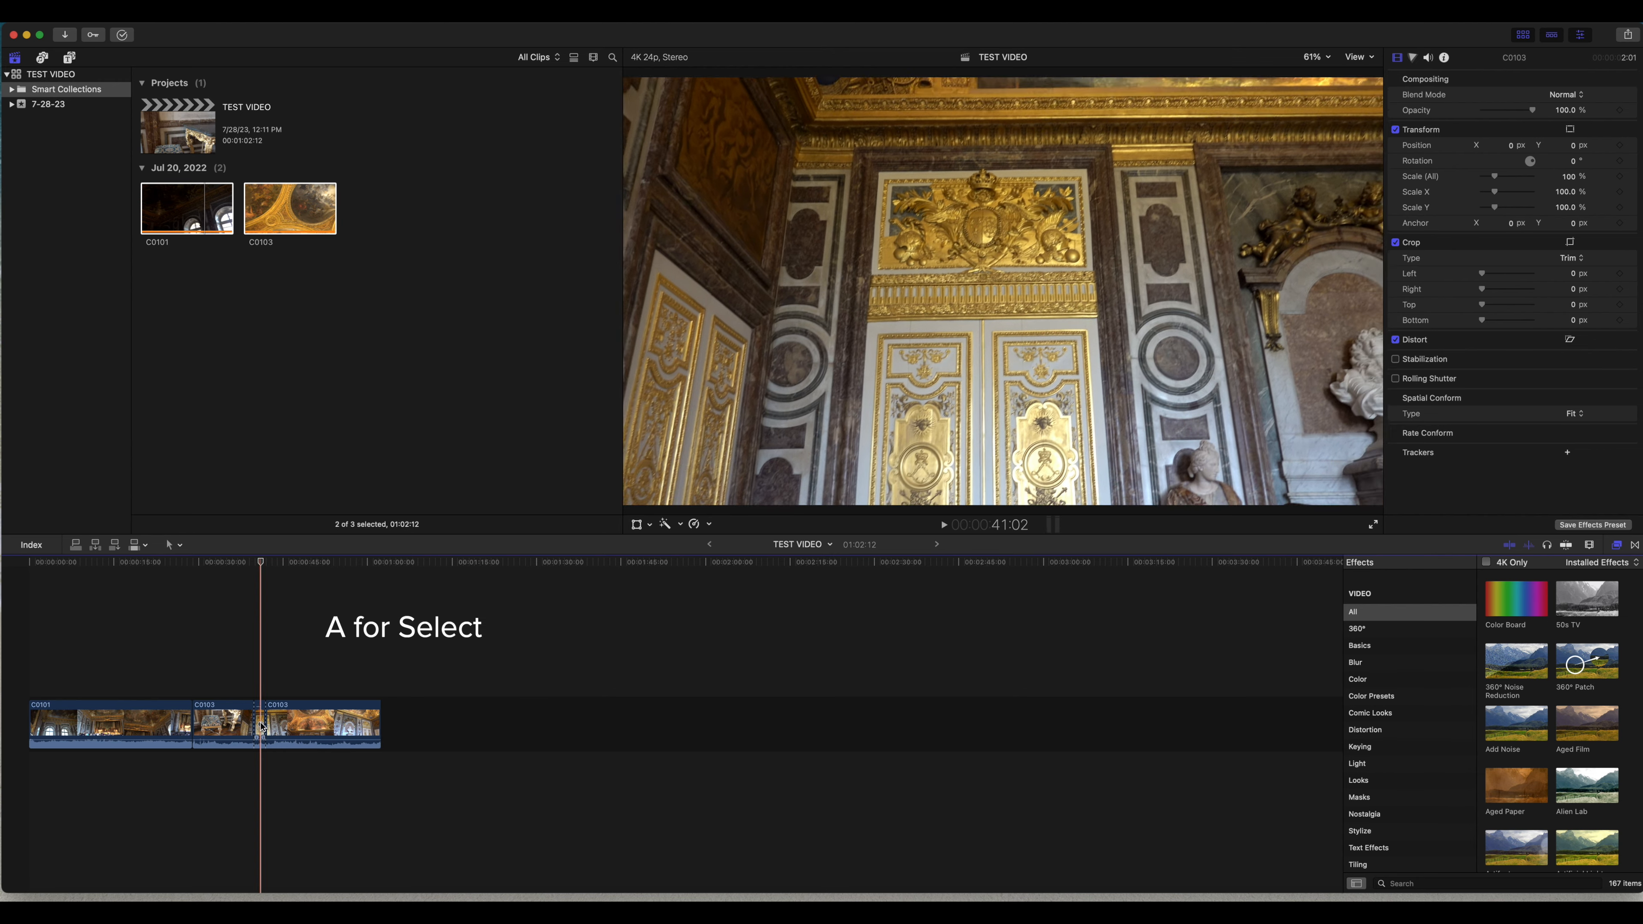
pyautogui.click(261, 714)
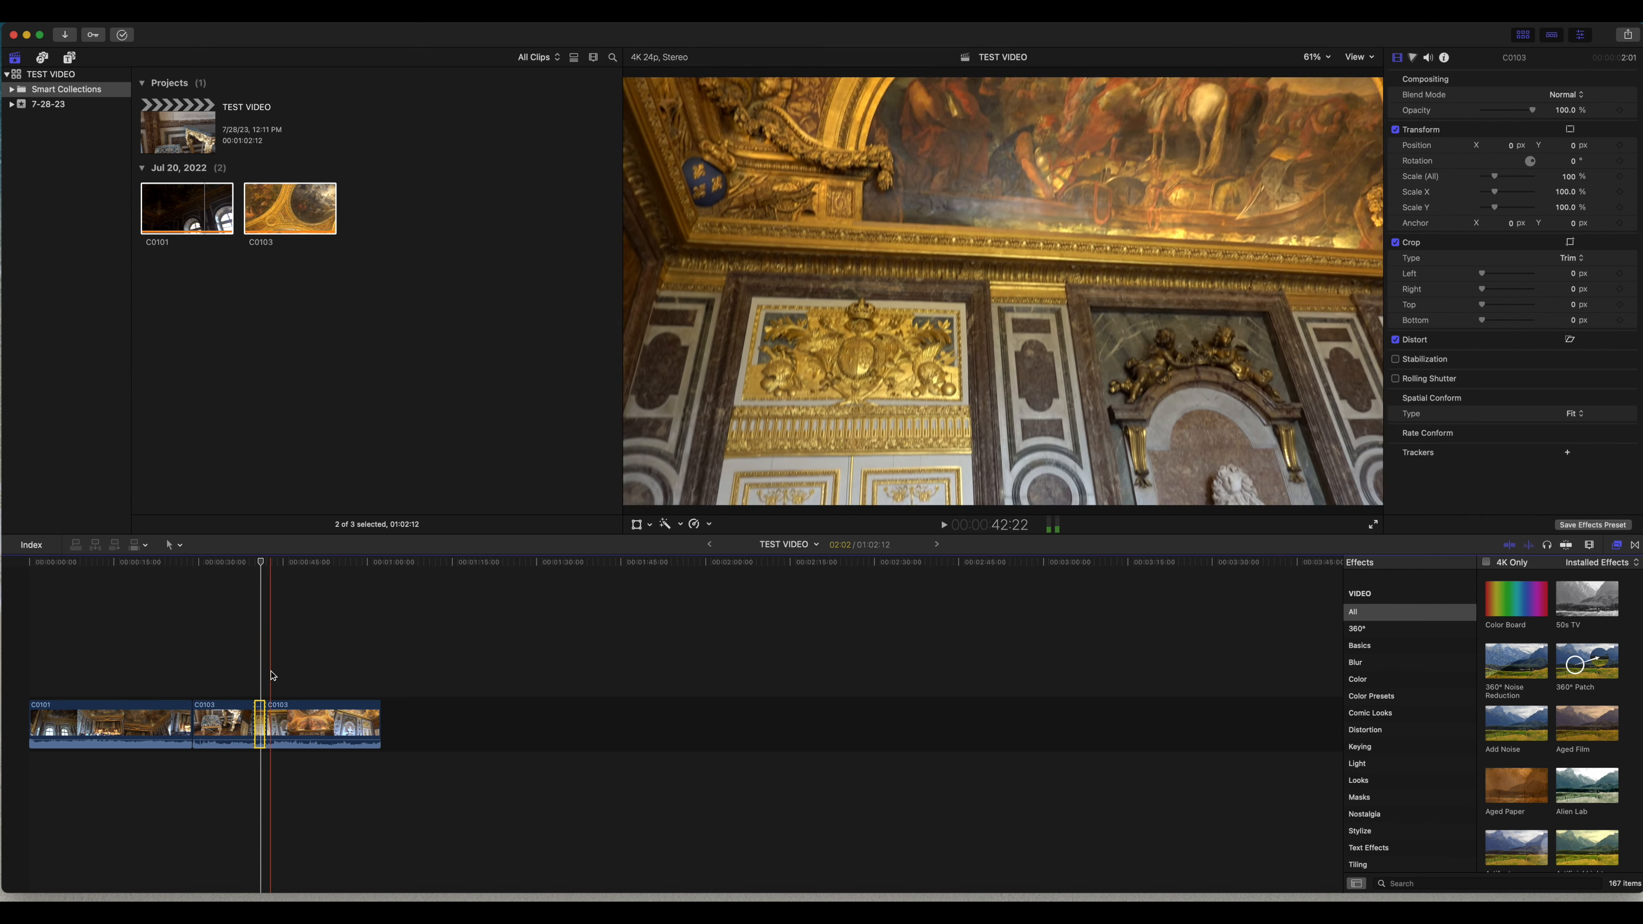
pyautogui.click(181, 545)
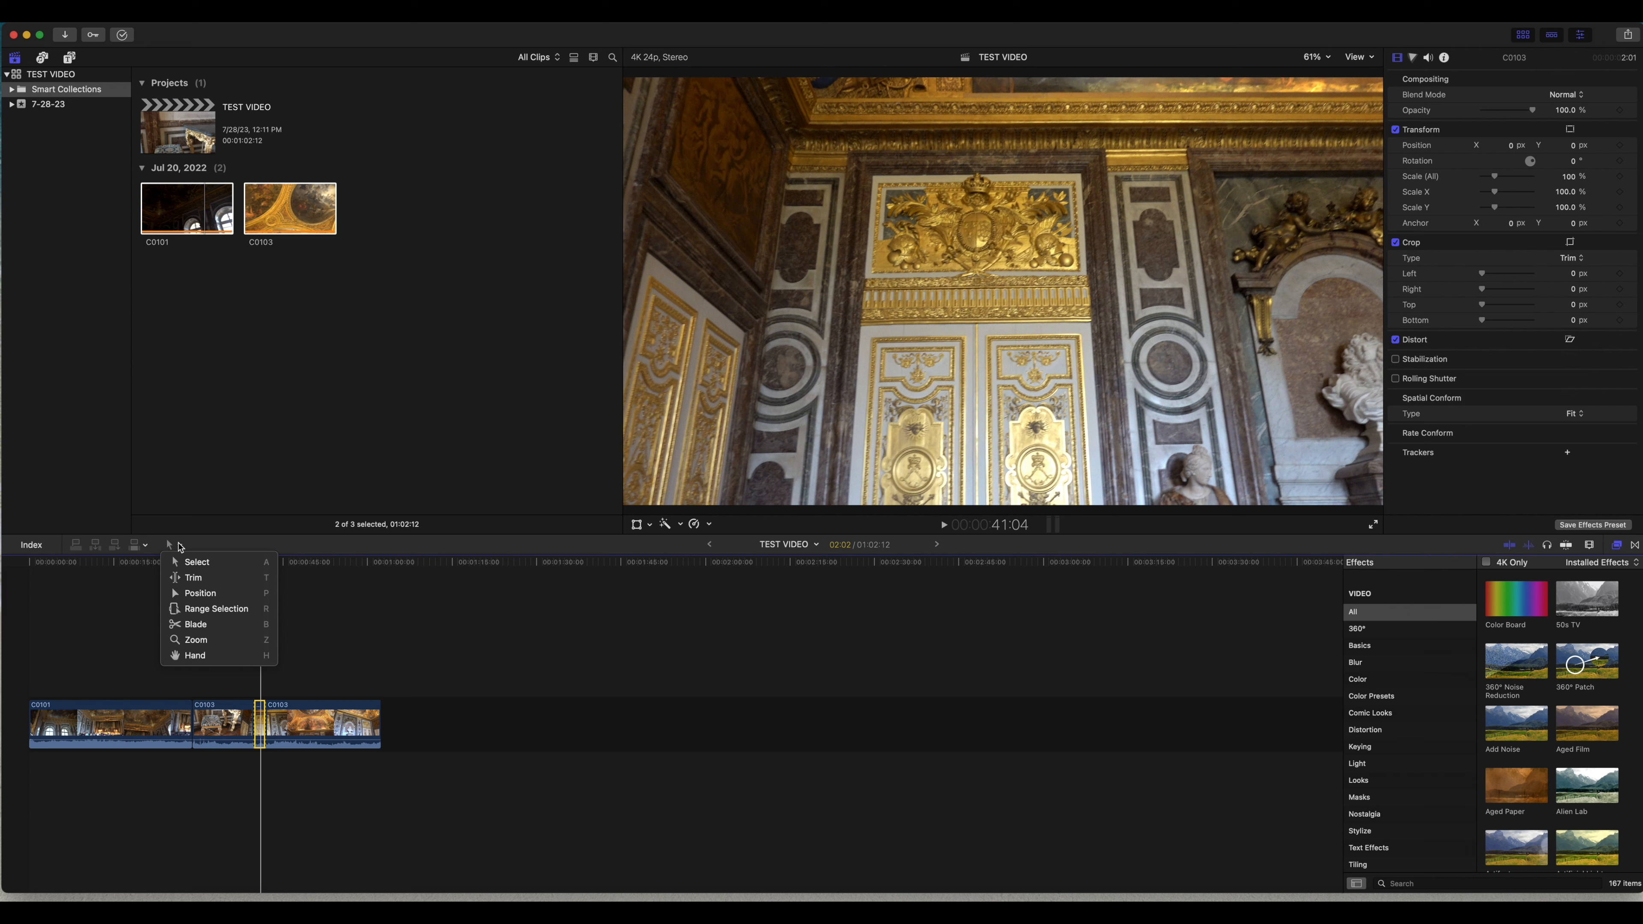
pyautogui.click(181, 548)
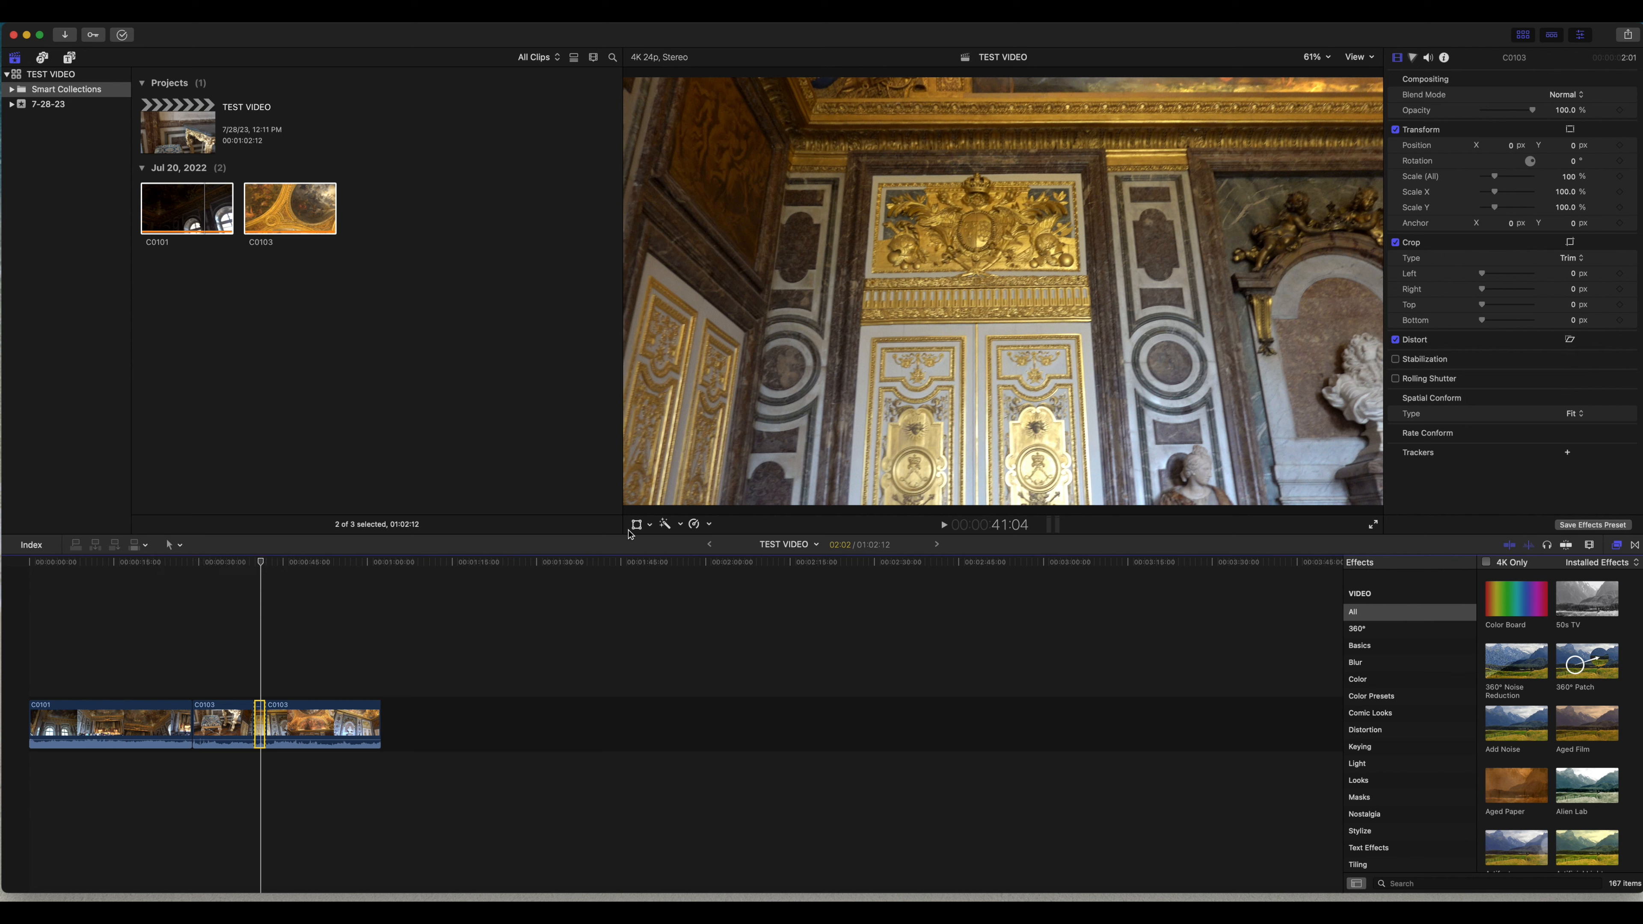
# Activate the Transform controls for the short doorway segment and set the viewer zoom to 25%
pyautogui.click(650, 525)
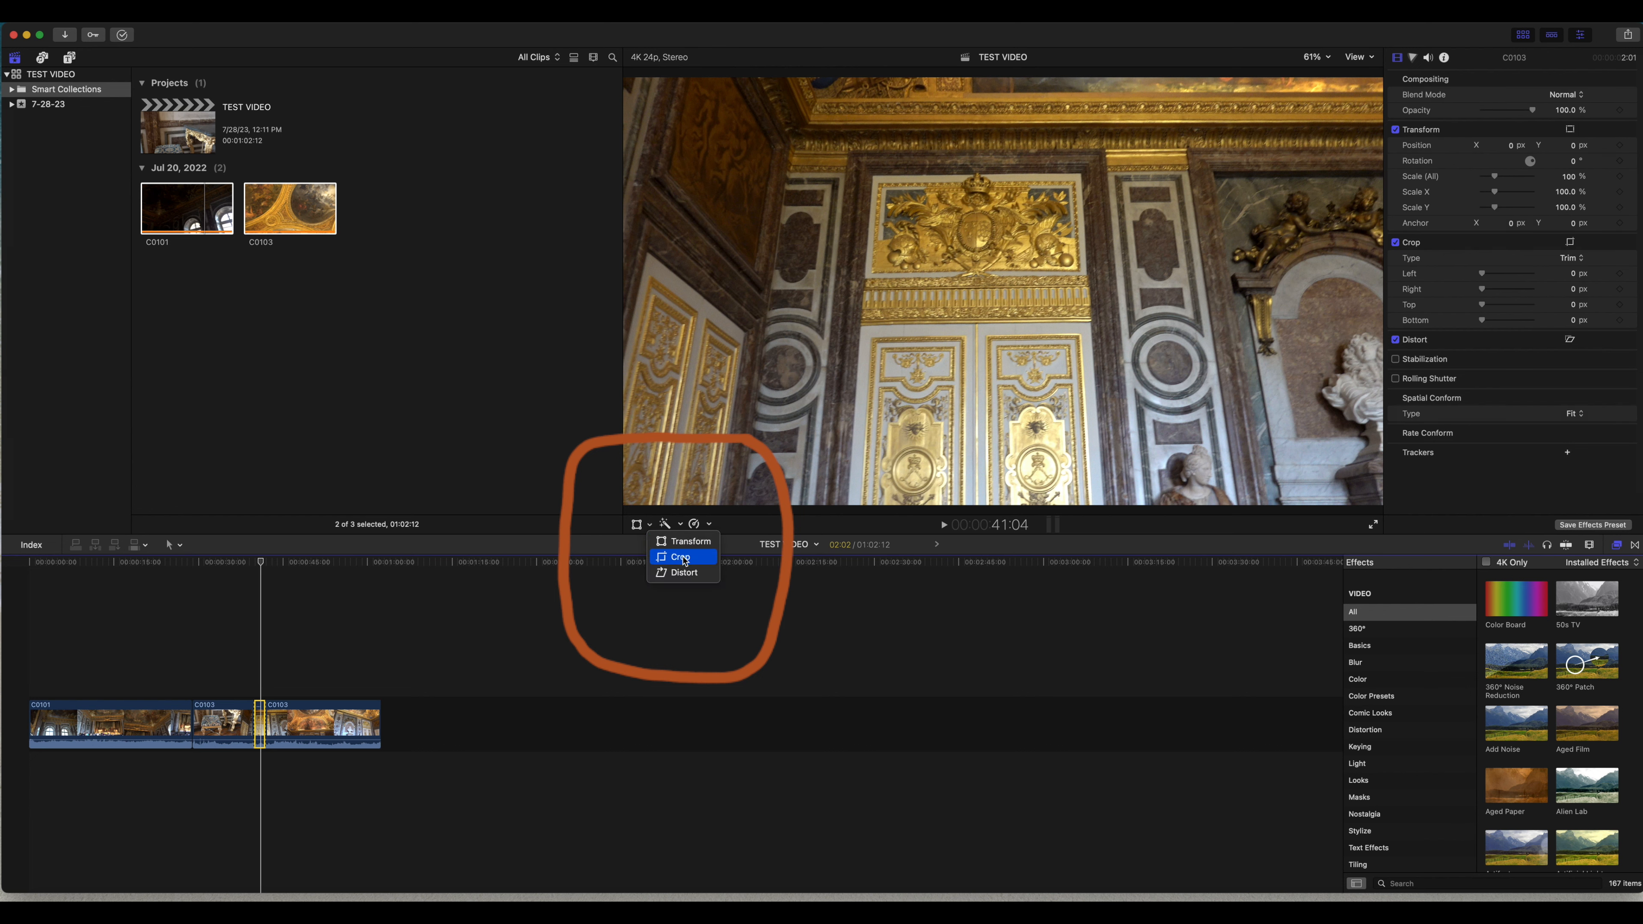
pyautogui.click(685, 544)
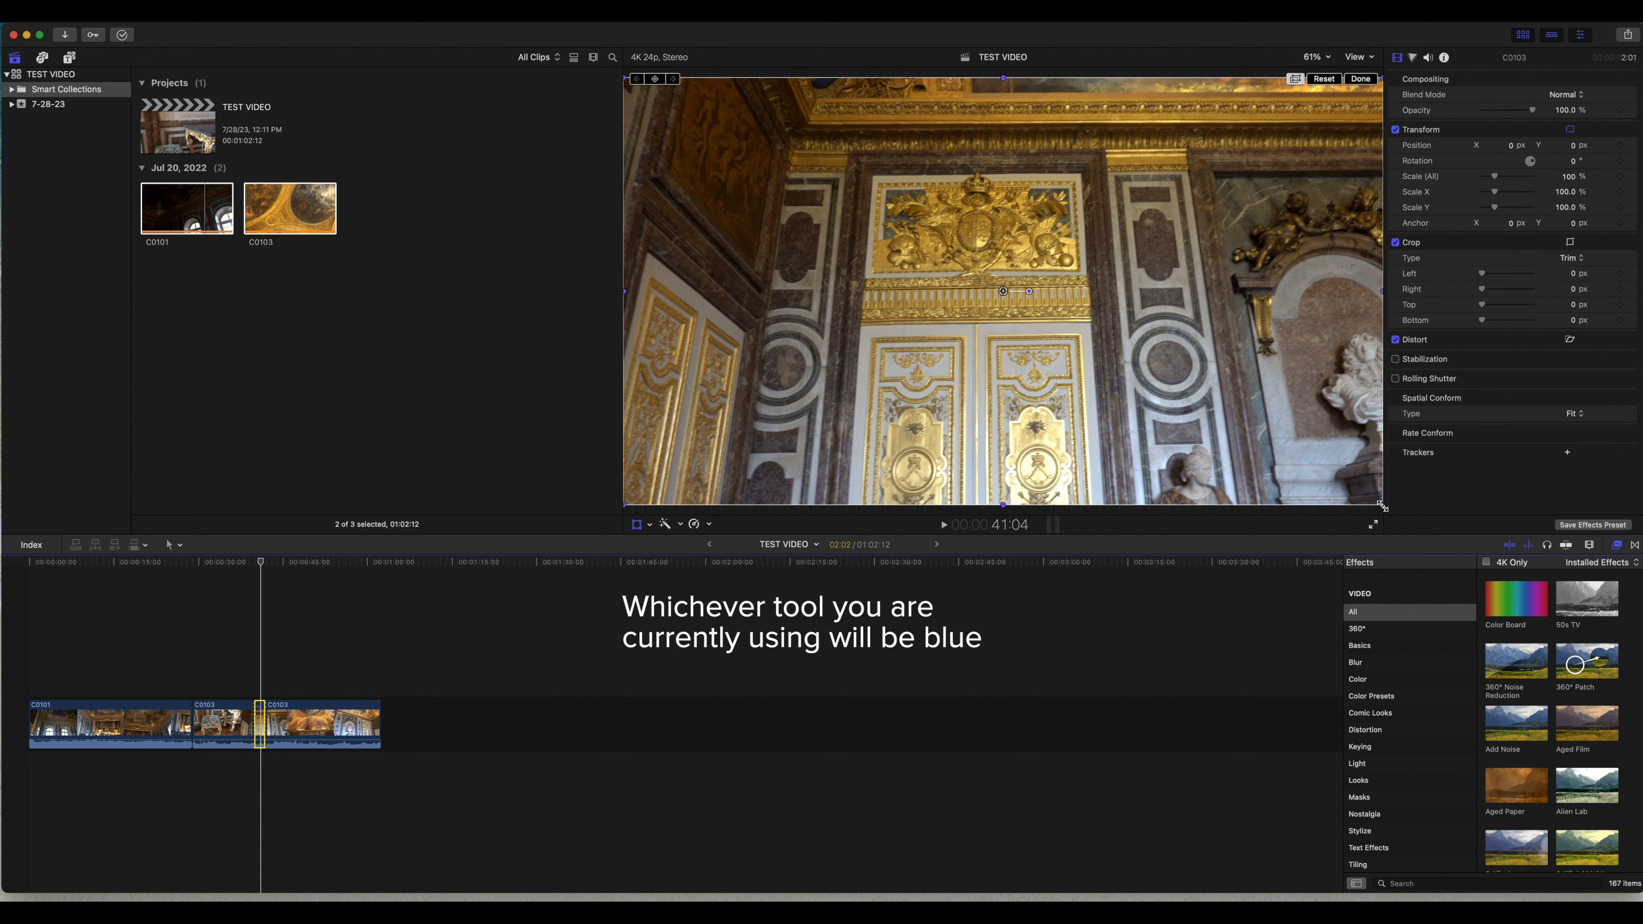
pyautogui.moveTo(1382, 507)
pyautogui.mouseDown()
pyautogui.moveTo(1336, 463)
pyautogui.moveTo(1430, 538)
pyautogui.moveTo(1390, 508)
pyautogui.mouseUp()
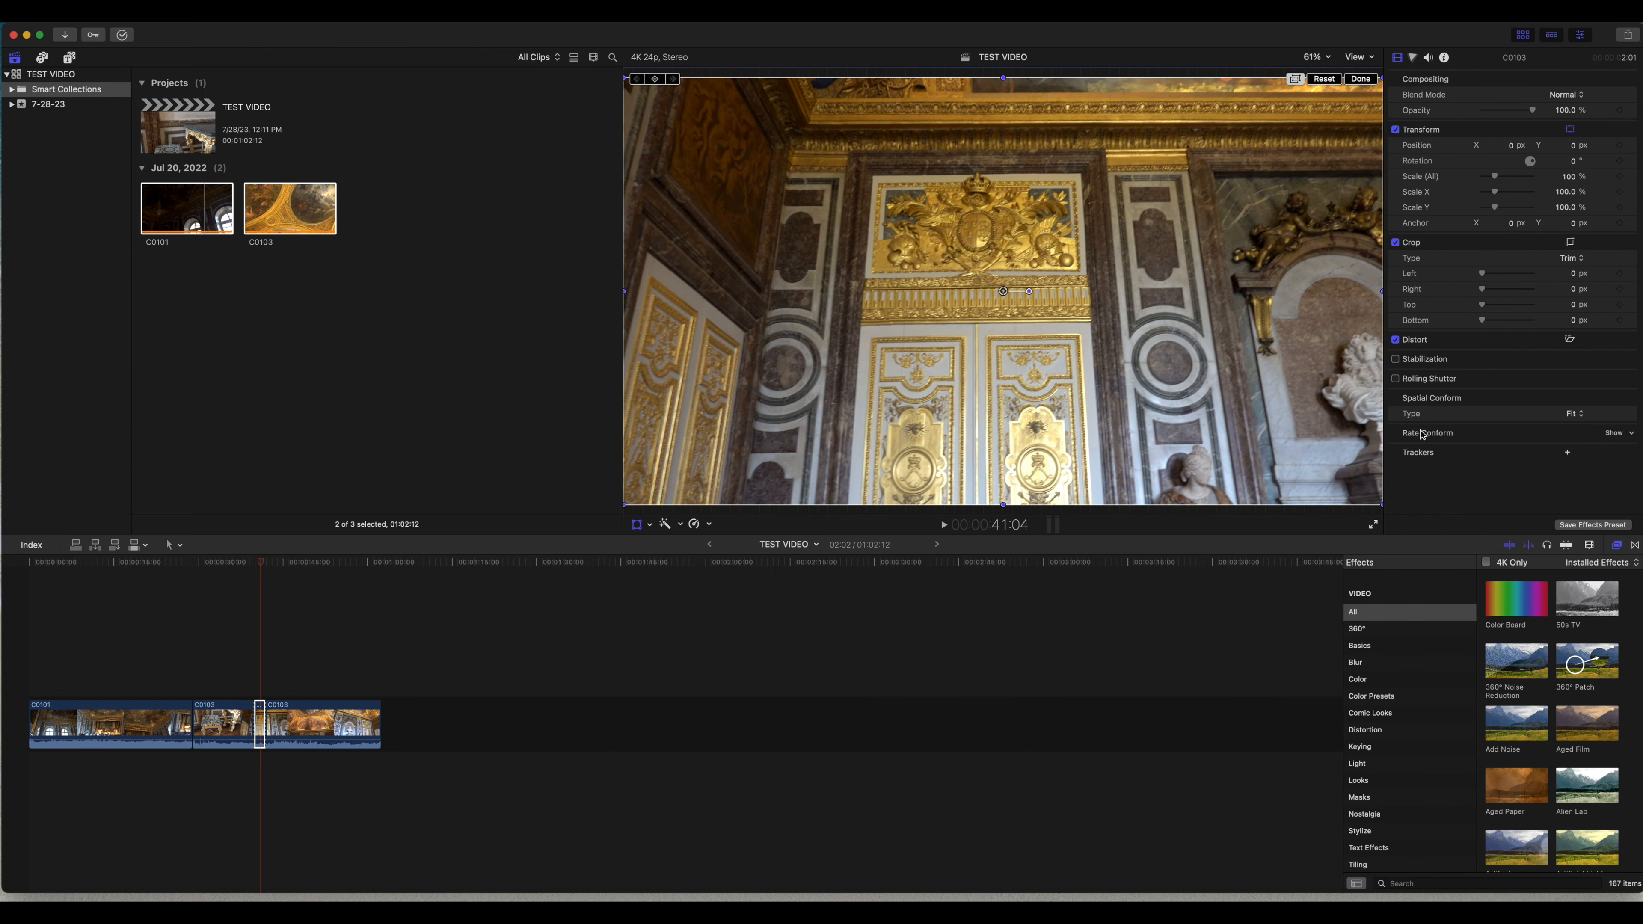
pyautogui.click(1330, 60)
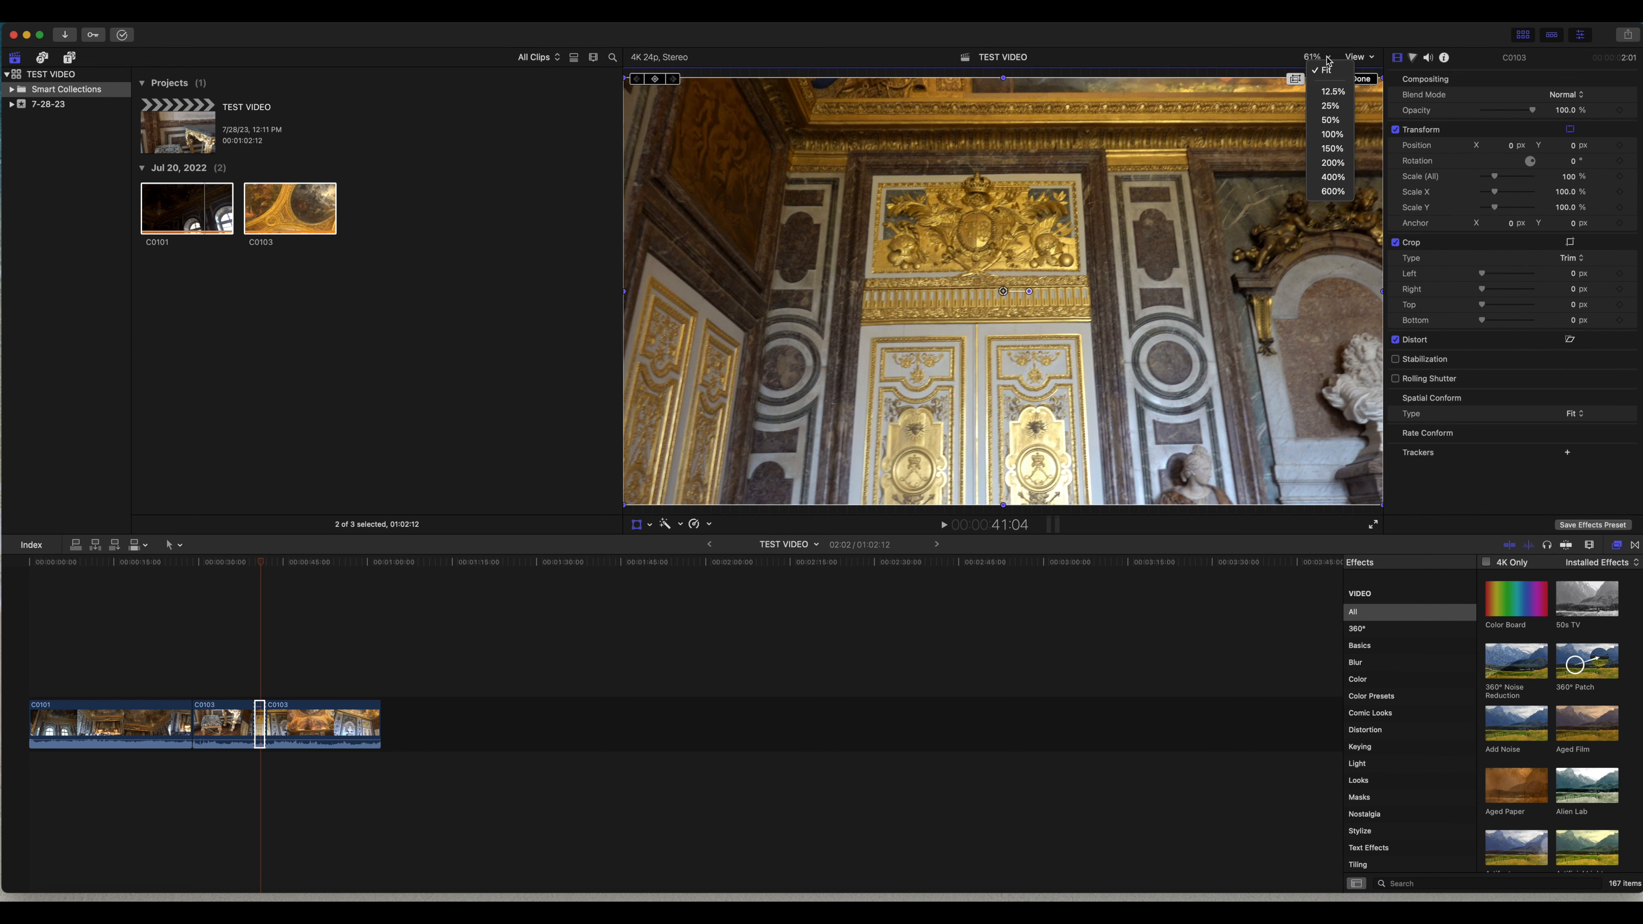
pyautogui.click(1330, 106)
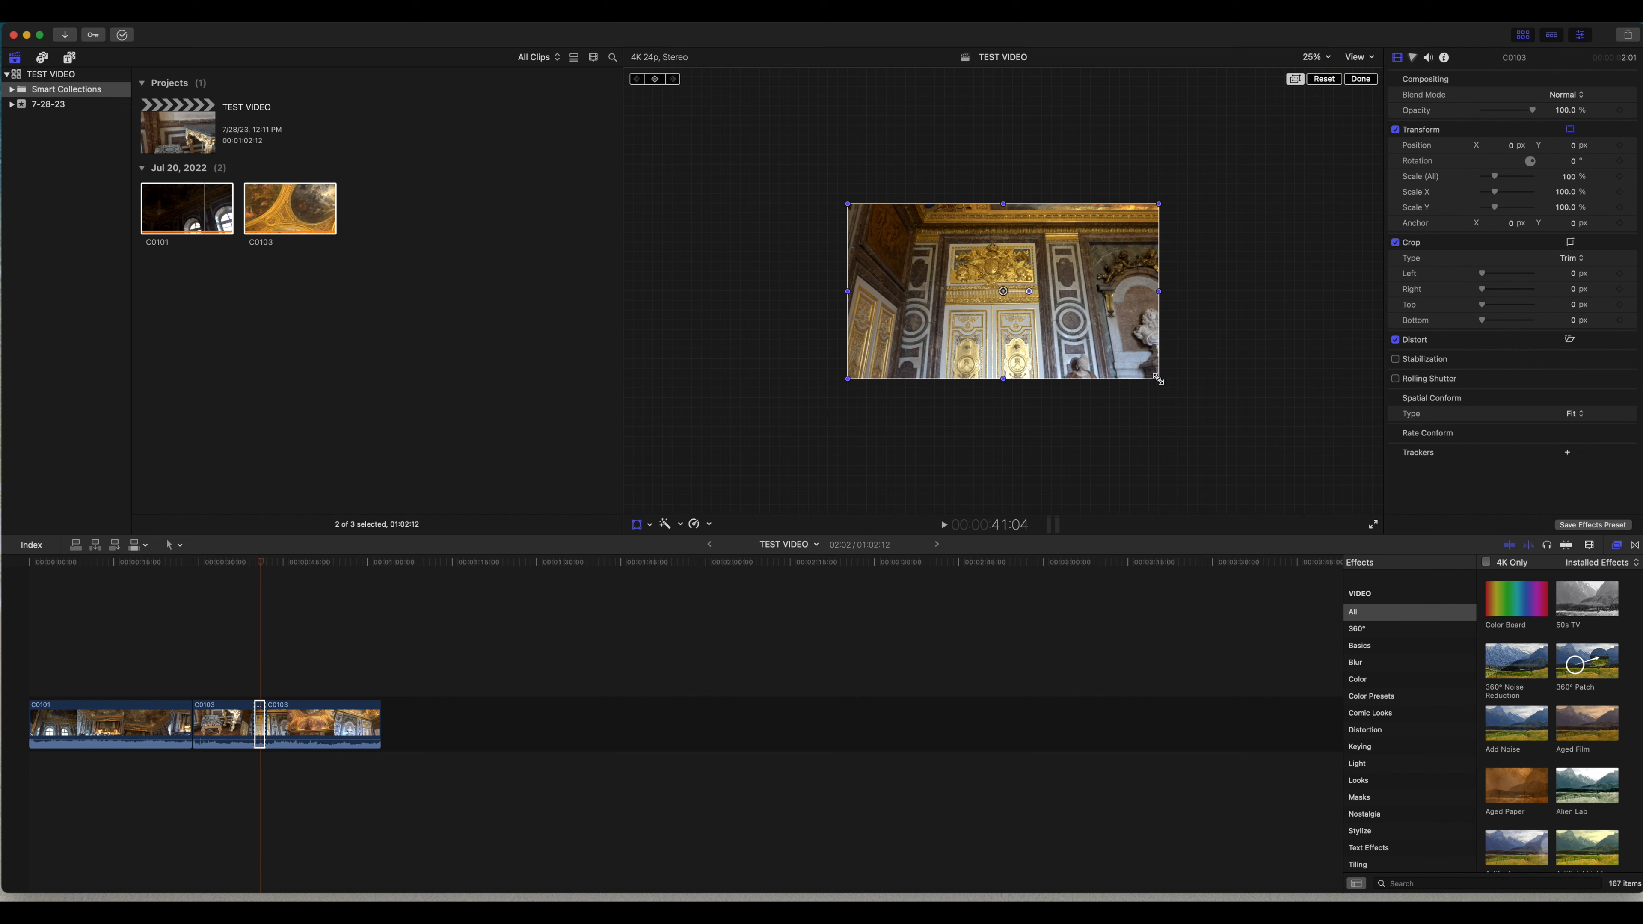
# Enlarge the doorway segment to about 198% and reposition it to about X 208 px, Y -588 px, framing the gold panel
pyautogui.moveTo(1158, 379)
pyautogui.mouseDown()
pyautogui.moveTo(1195, 403)
pyautogui.moveTo(1154, 376)
pyautogui.mouseUp()
pyautogui.moveTo(1155, 207); pyautogui.dragTo(1179, 178)
pyautogui.moveTo(808, 182); pyautogui.dragTo(838, 195)
pyautogui.moveTo(838, 393); pyautogui.dragTo(823, 393)
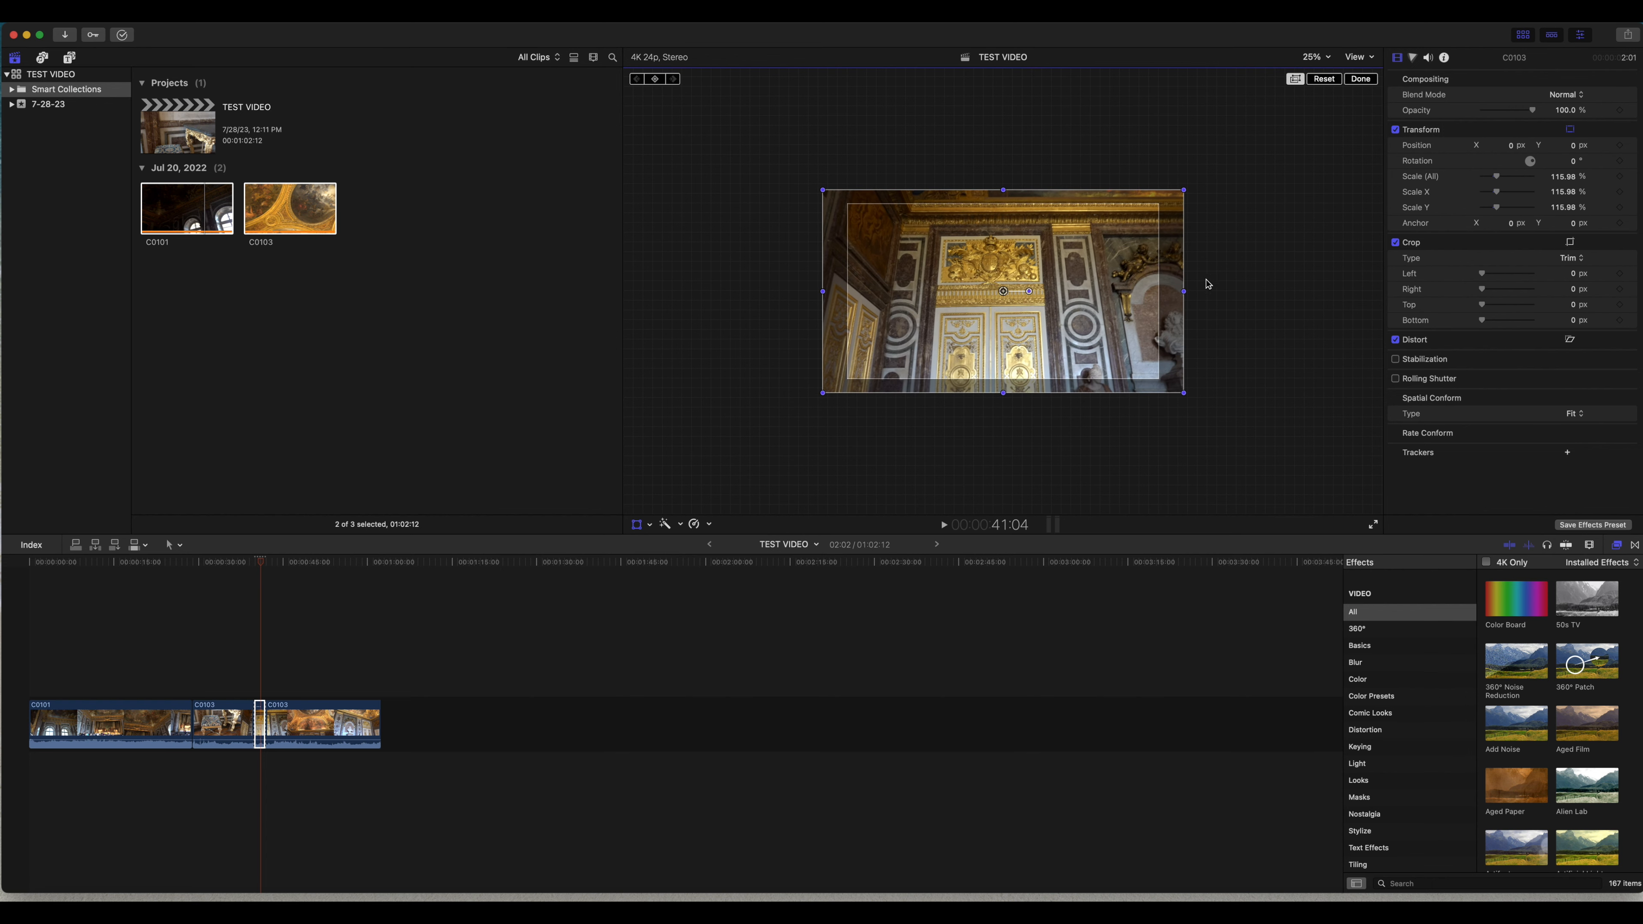
pyautogui.moveTo(1187, 291)
pyautogui.mouseDown()
pyautogui.moveTo(1296, 278)
pyautogui.moveTo(1186, 288)
pyautogui.mouseUp()
pyautogui.moveTo(1184, 393); pyautogui.dragTo(1267, 424)
pyautogui.moveTo(1090, 334); pyautogui.dragTo(1112, 375)
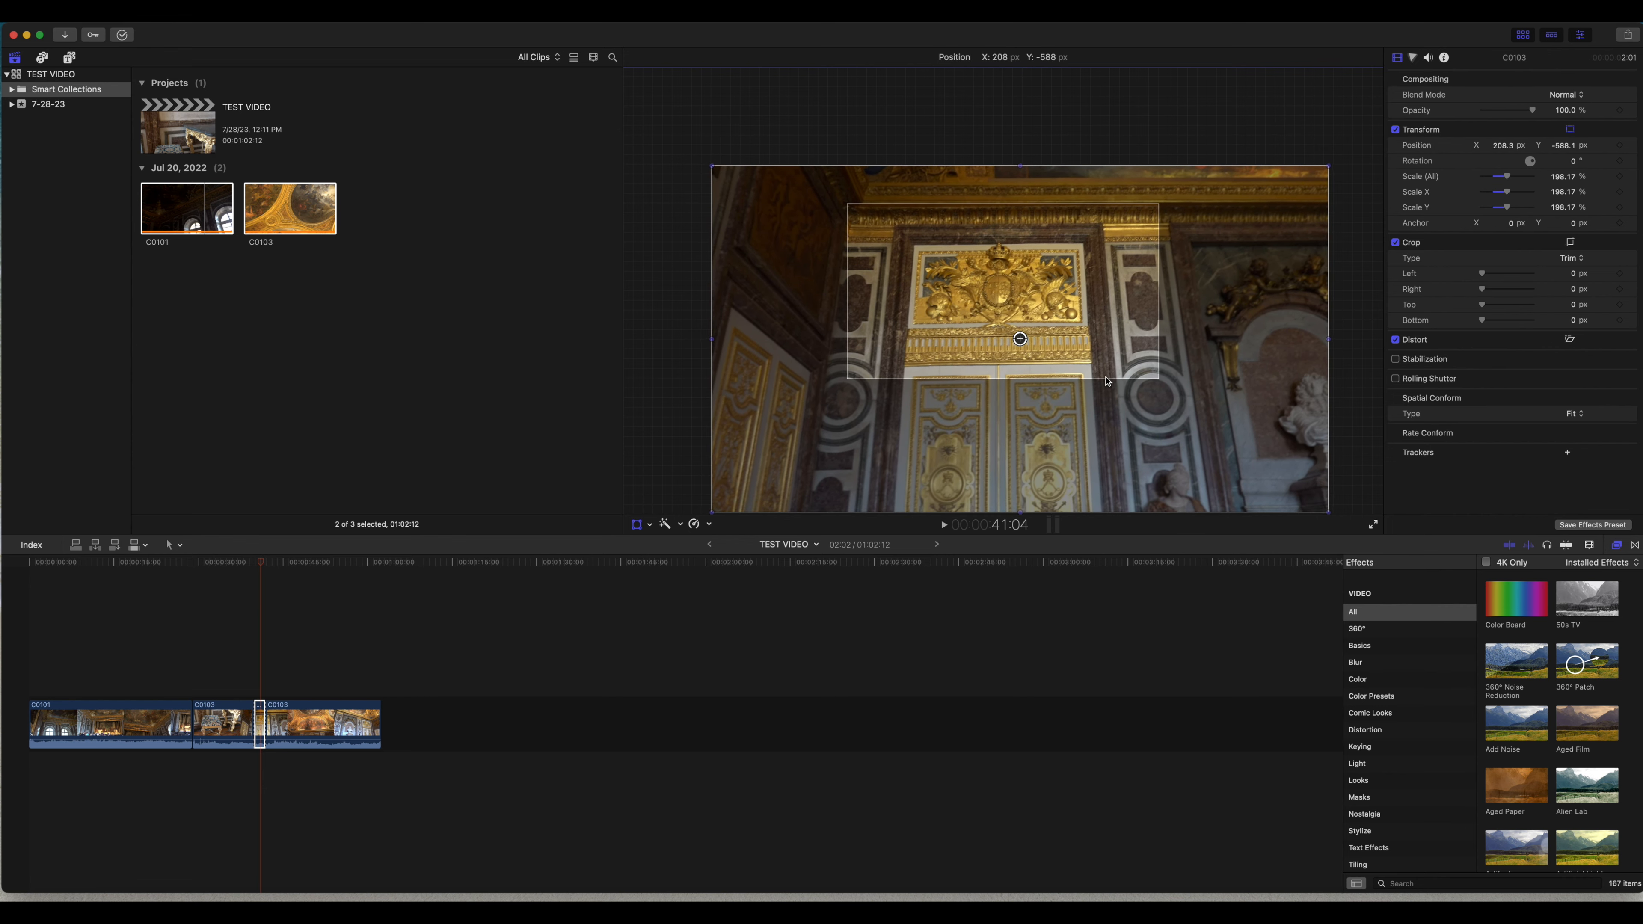
# Play the timeline from just before the first C0103 cut to review the enlarged doorway segment
pyautogui.moveTo(260, 562); pyautogui.dragTo(258, 566)
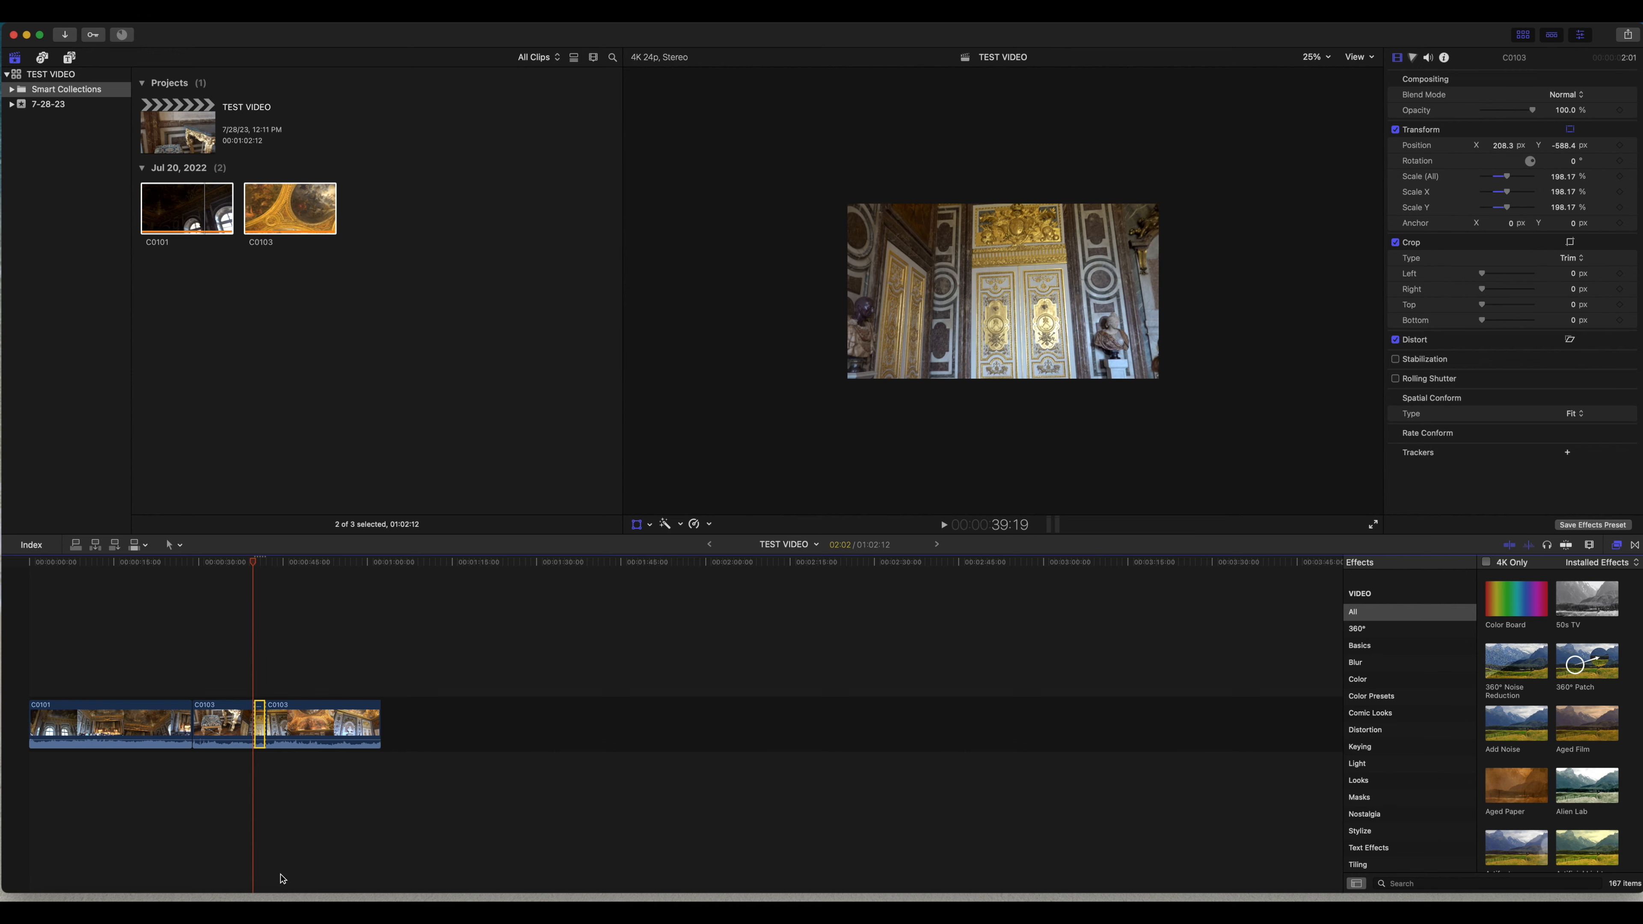
pyautogui.press('space')
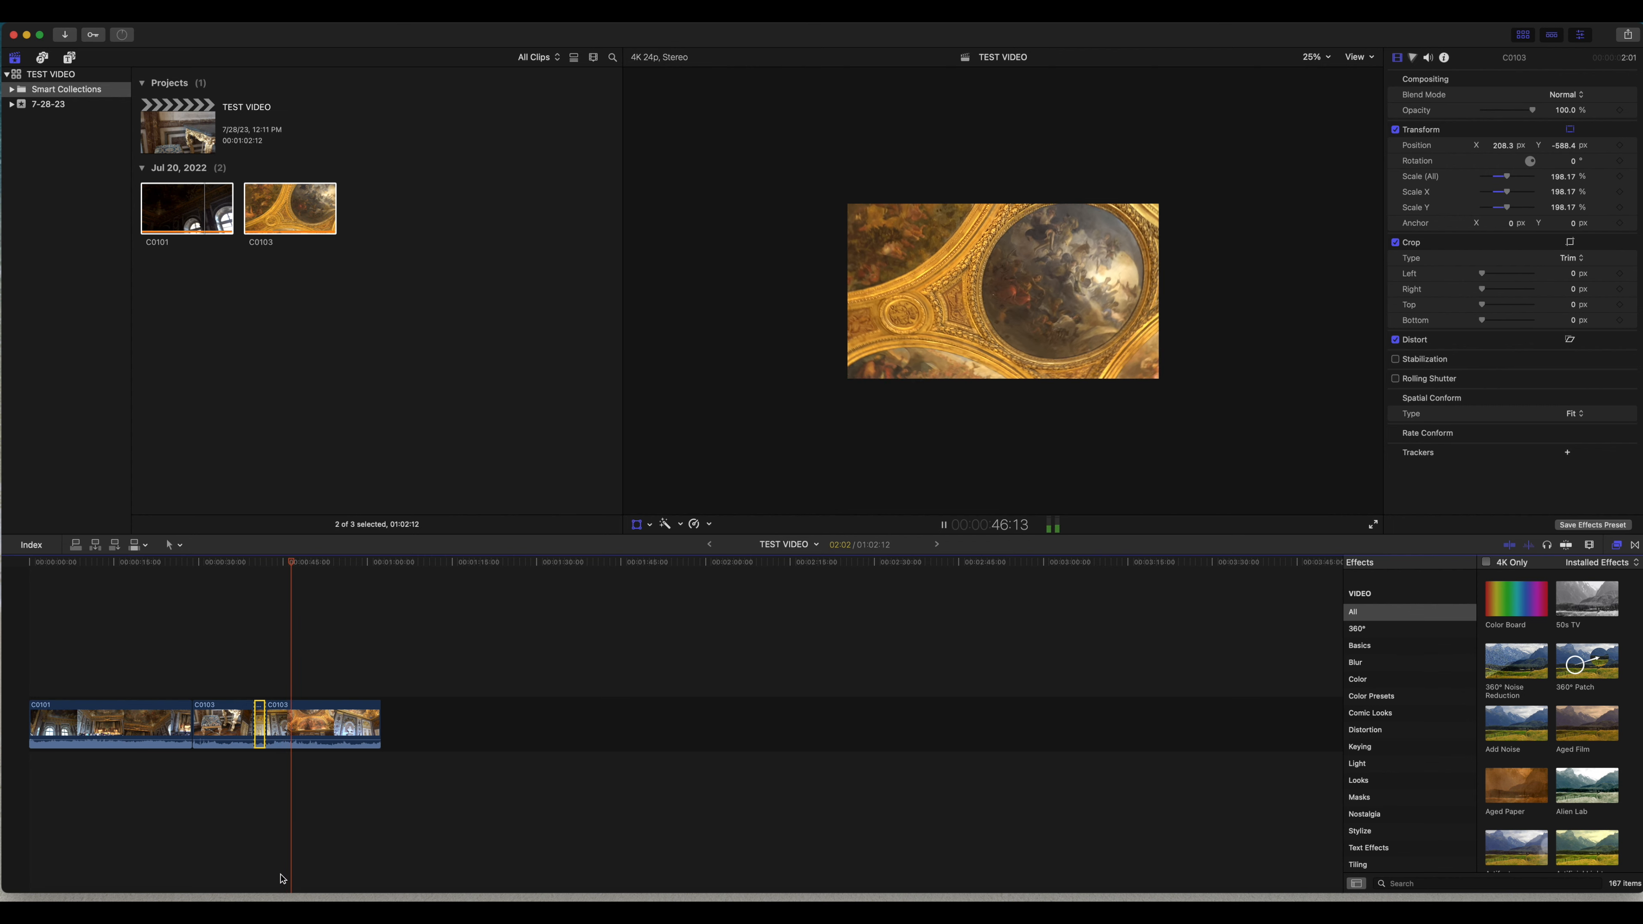
pyautogui.moveTo(295, 565)
pyautogui.mouseDown()
pyautogui.moveTo(266, 564)
pyautogui.moveTo(287, 571)
pyautogui.mouseUp()
# Turn timeline snapping back on and place the playhead at the 42:00 cut
pyautogui.click(289, 13)
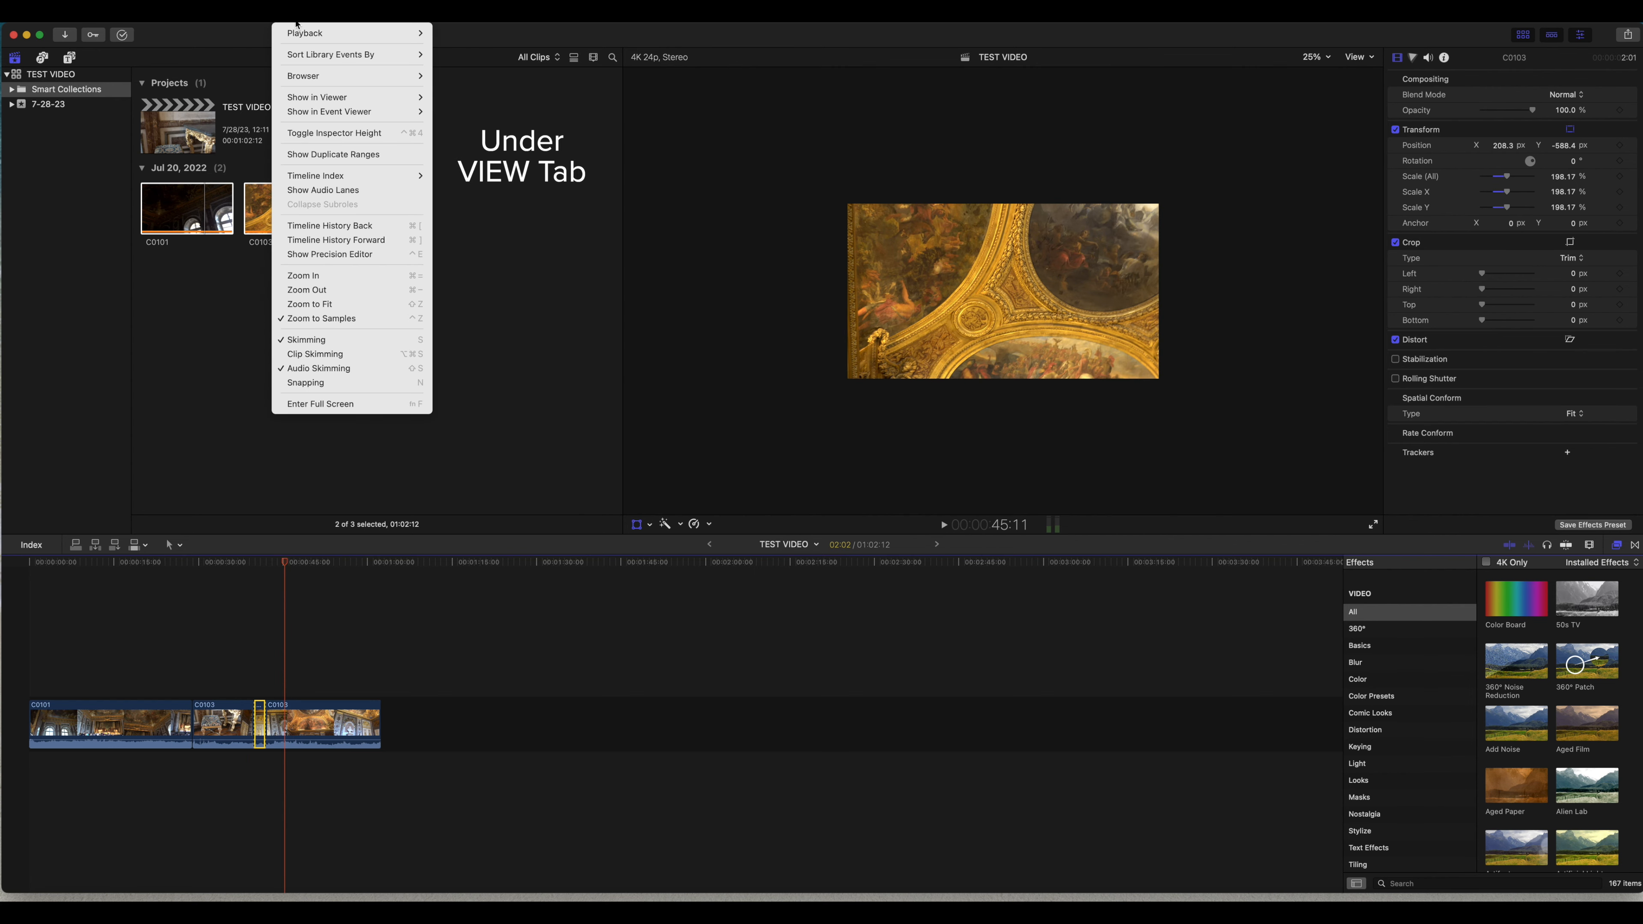
pyautogui.click(316, 383)
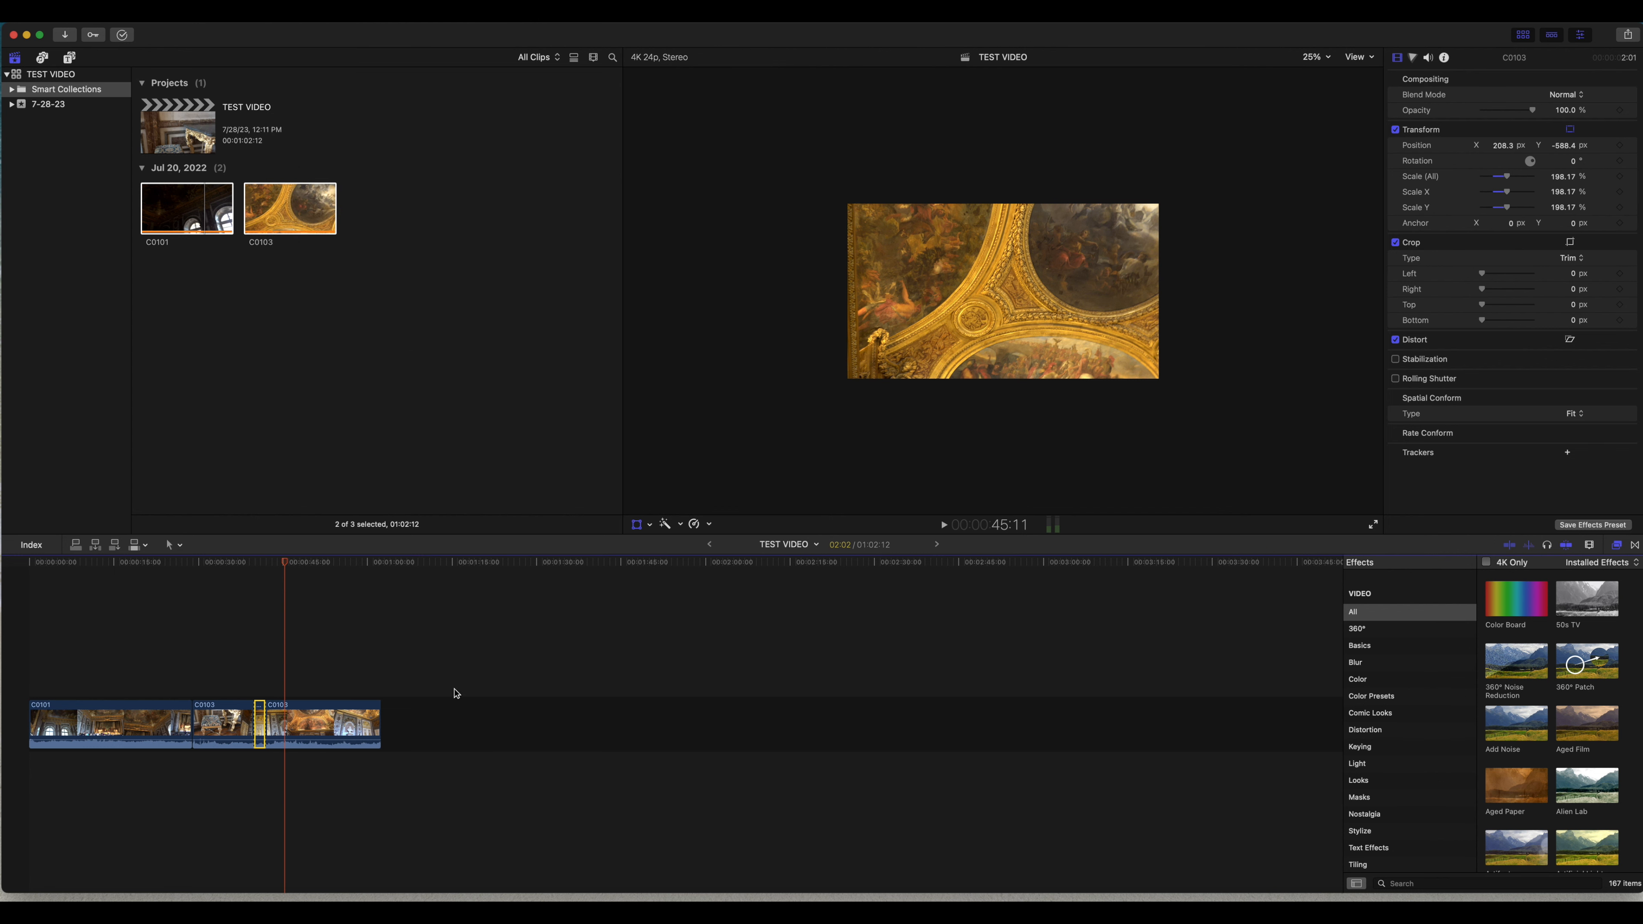
pyautogui.click(265, 563)
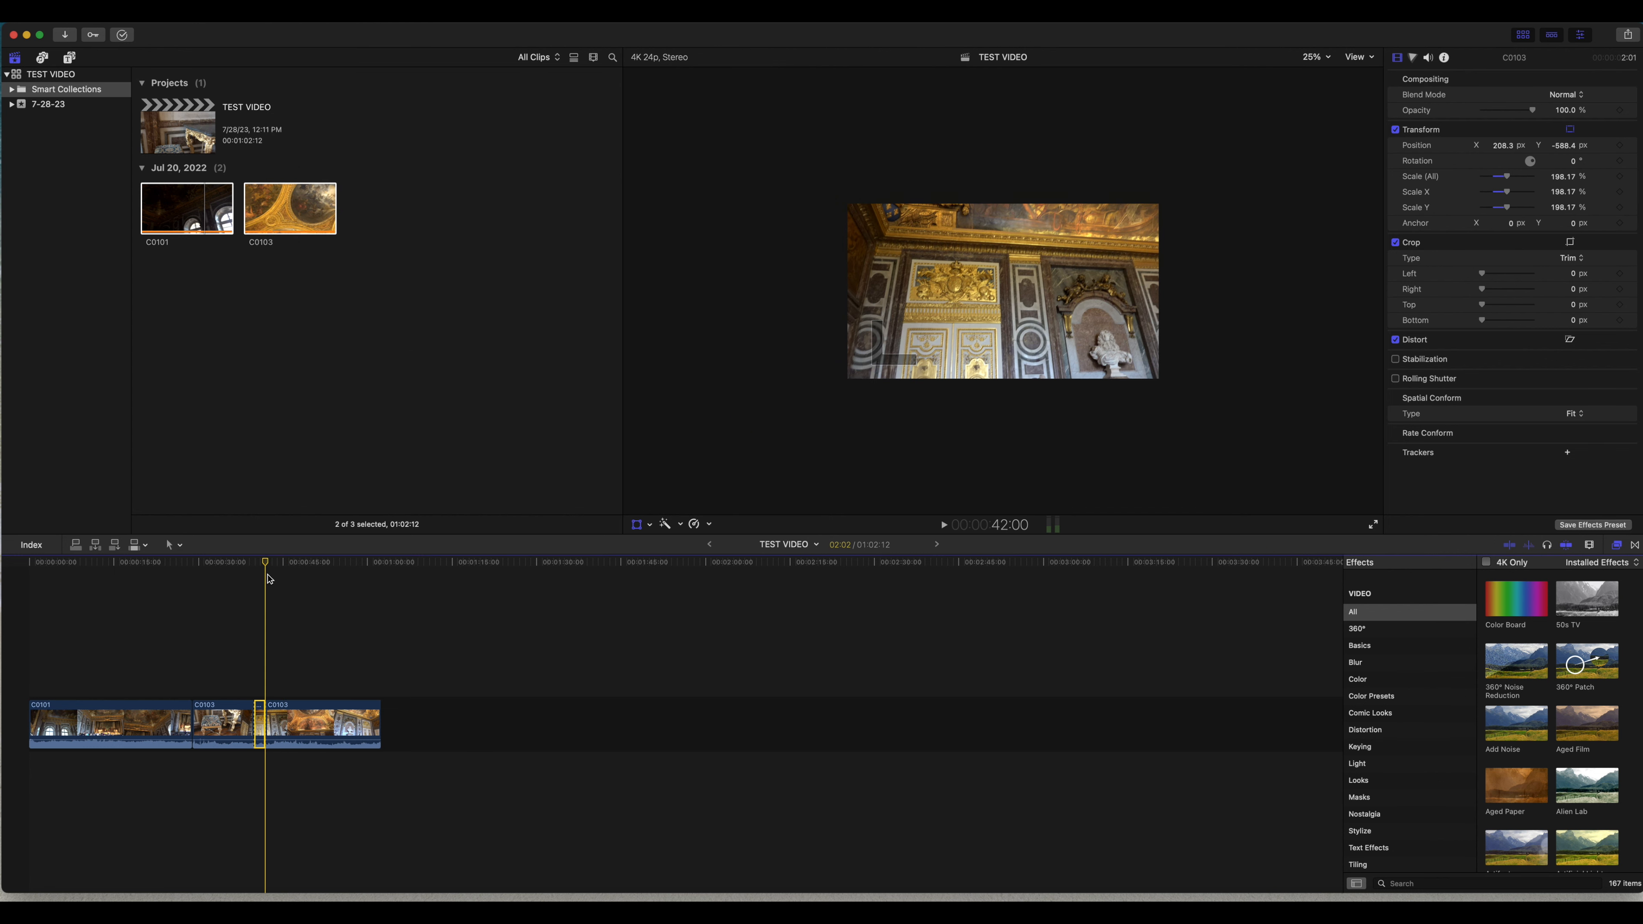
# Move the playhead to 33:03, select the C0103 segment before the first cut, and toggle its Transform controls off and on
pyautogui.moveTo(264, 574); pyautogui.dragTo(218, 608)
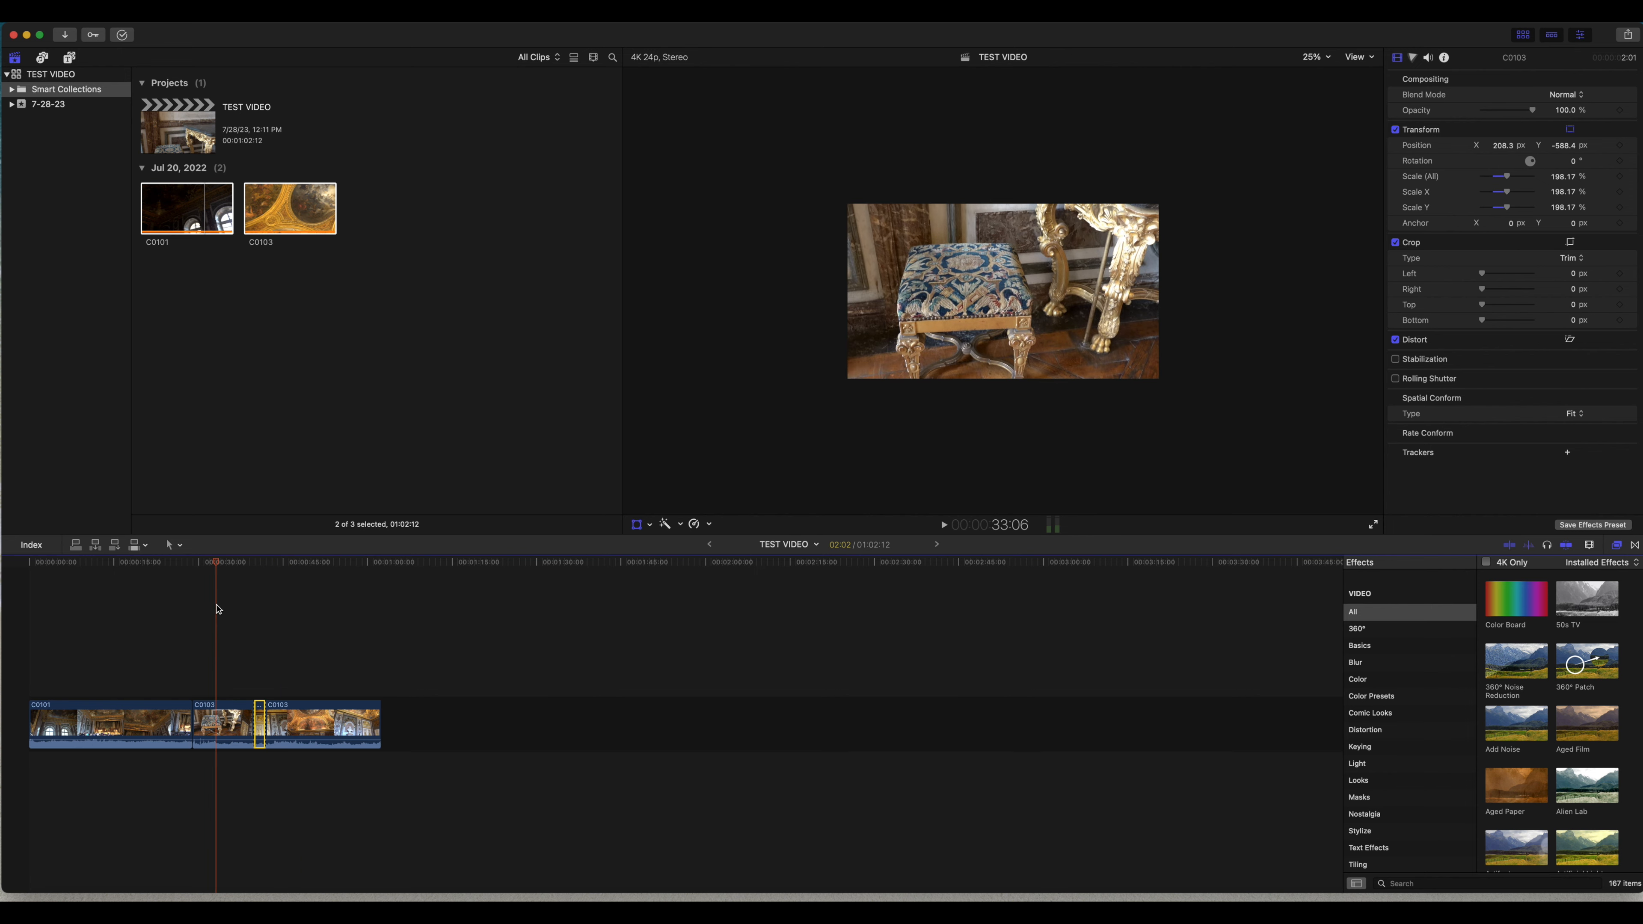
pyautogui.click(226, 727)
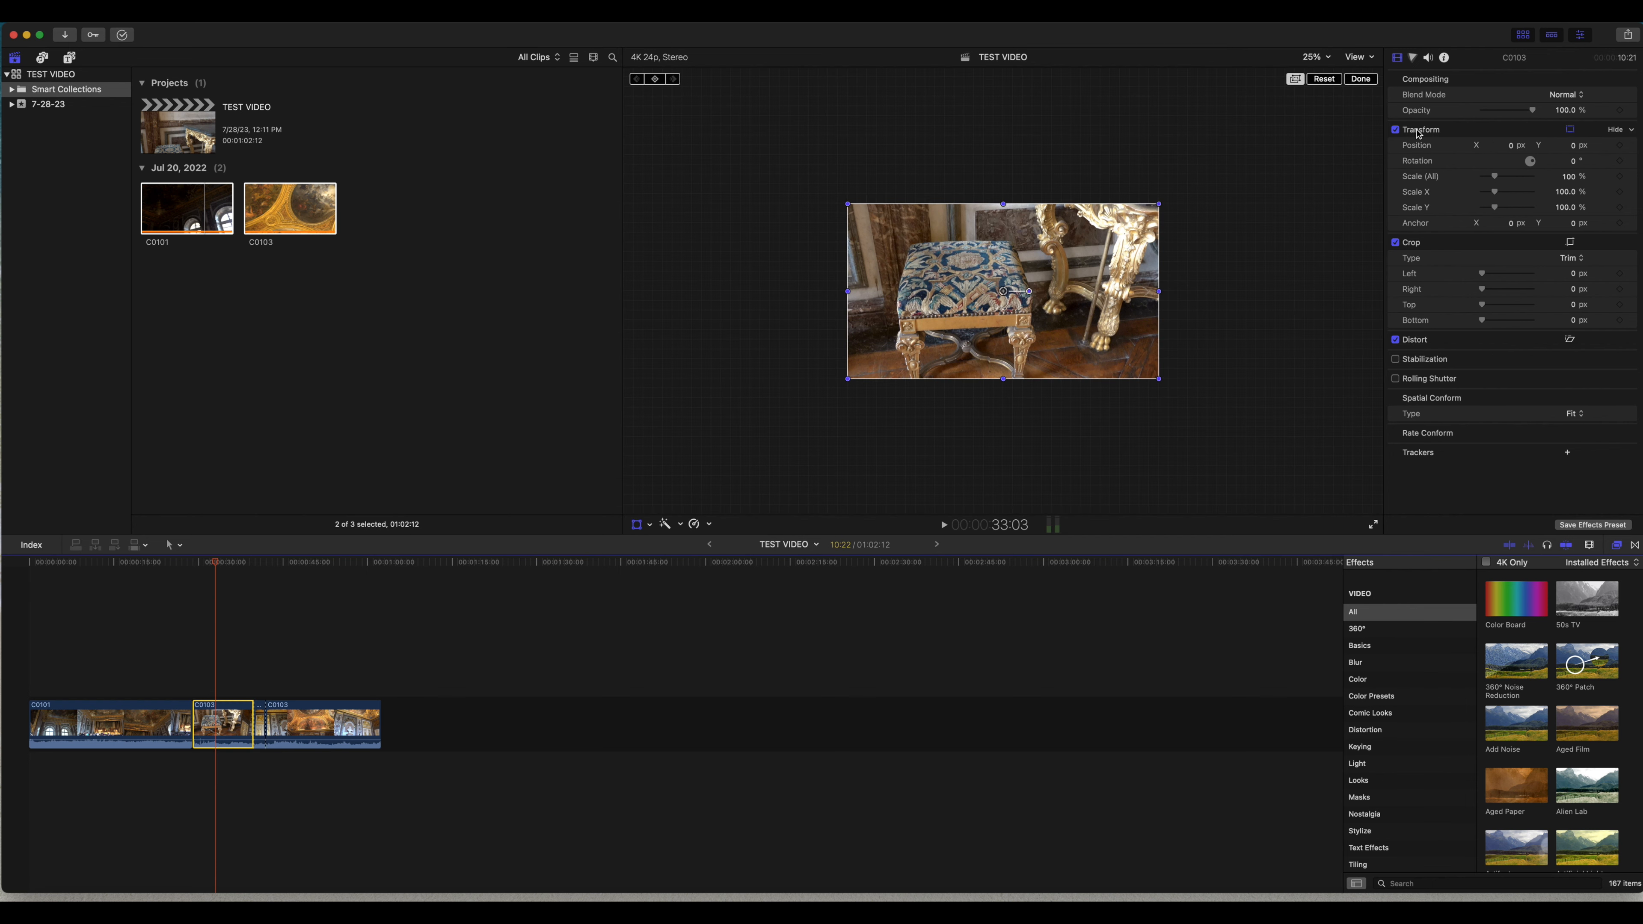
pyautogui.click(637, 525)
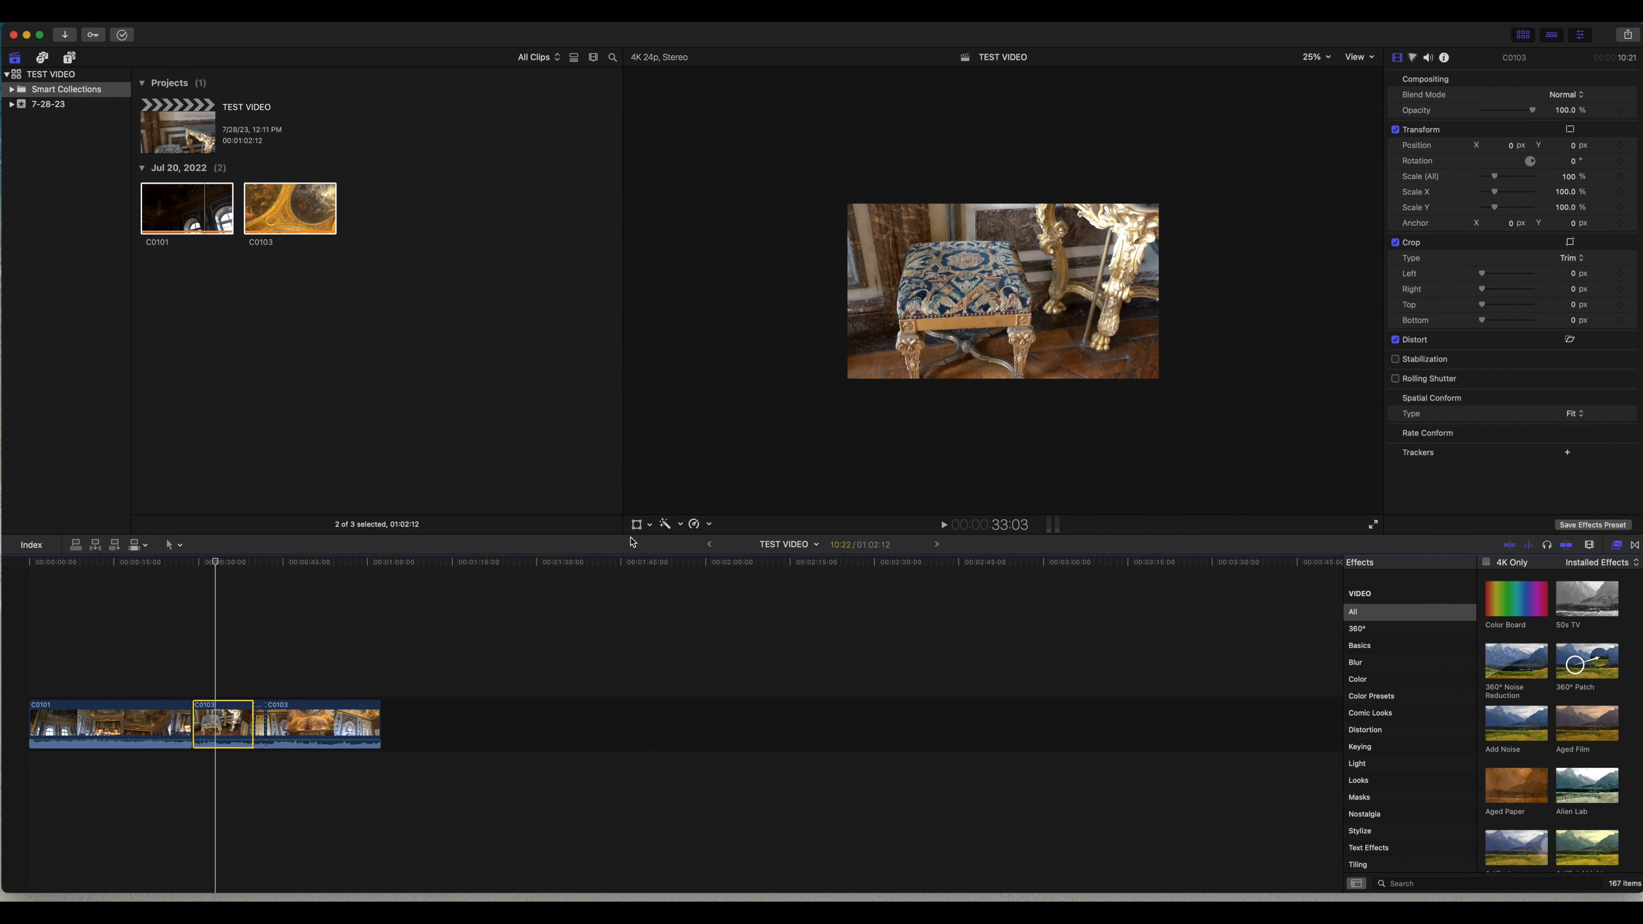
pyautogui.click(637, 525)
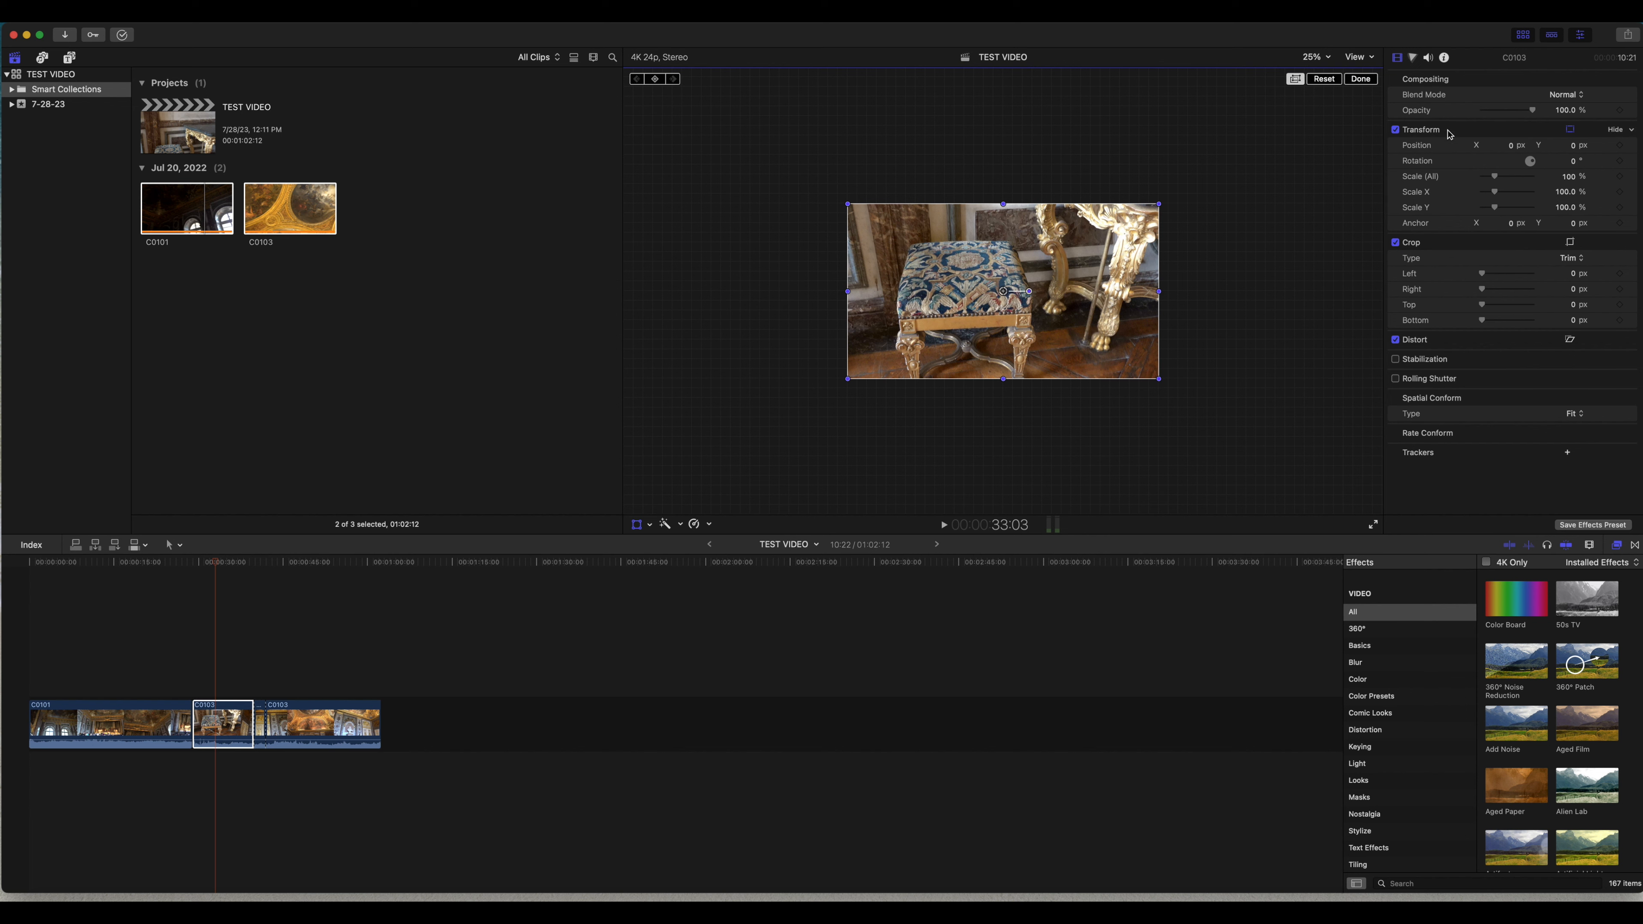